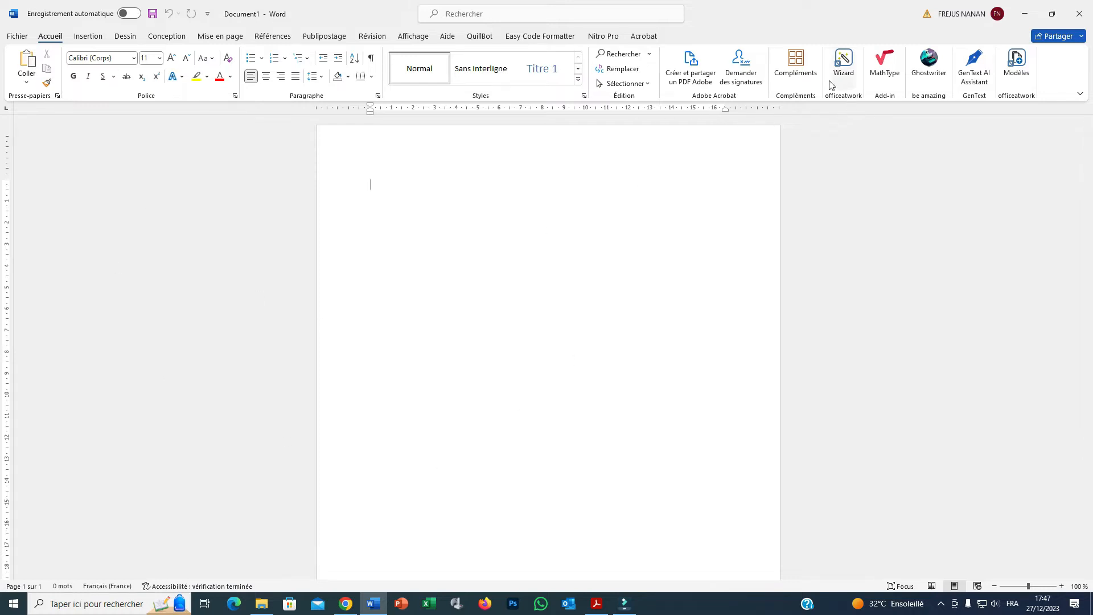
pyautogui.click(792, 66)
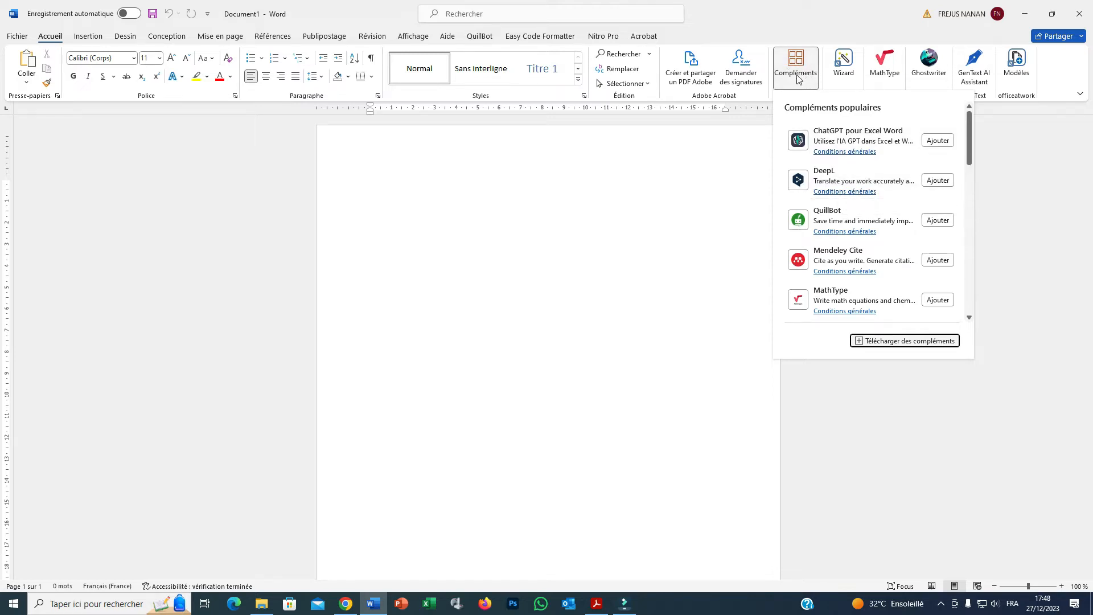
pyautogui.click(615, 206)
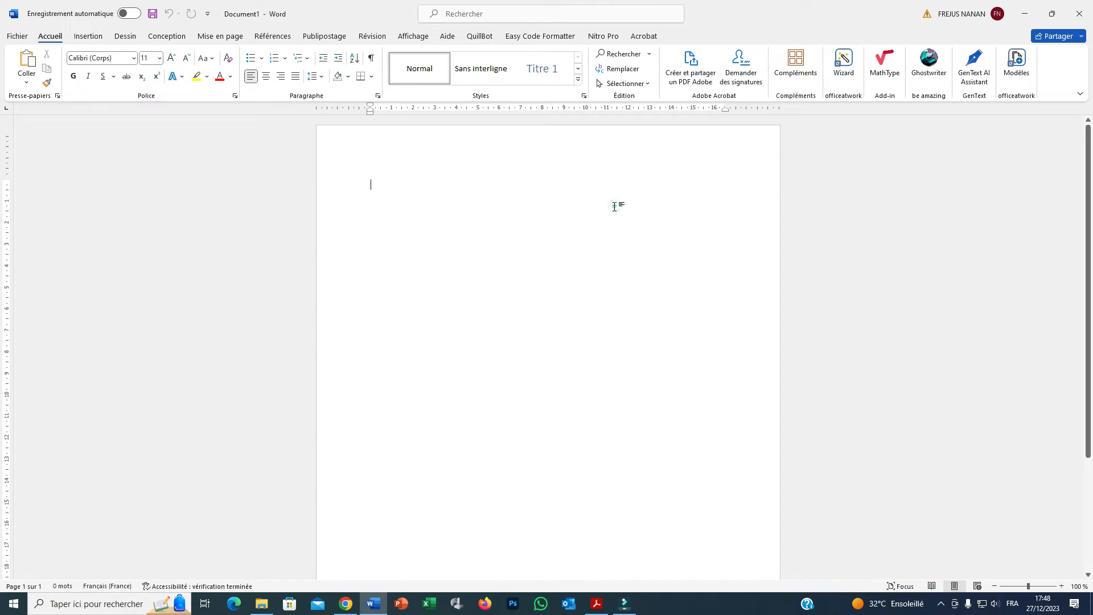
# - Open the GenText AI Assistant add-in and set its interface language to Français
pyautogui.click(971, 76)
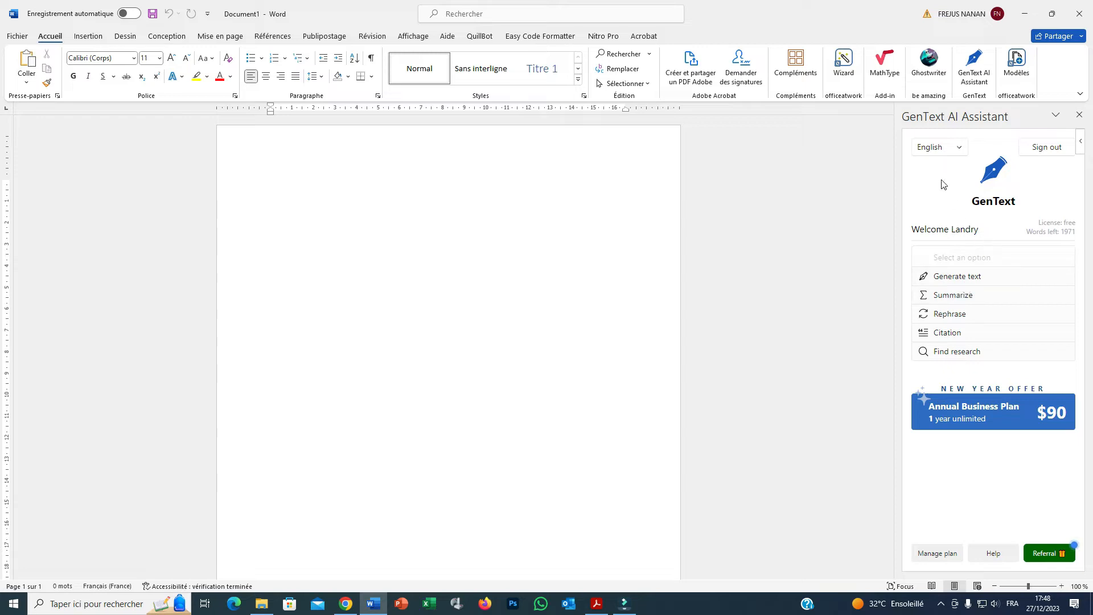
pyautogui.click(961, 149)
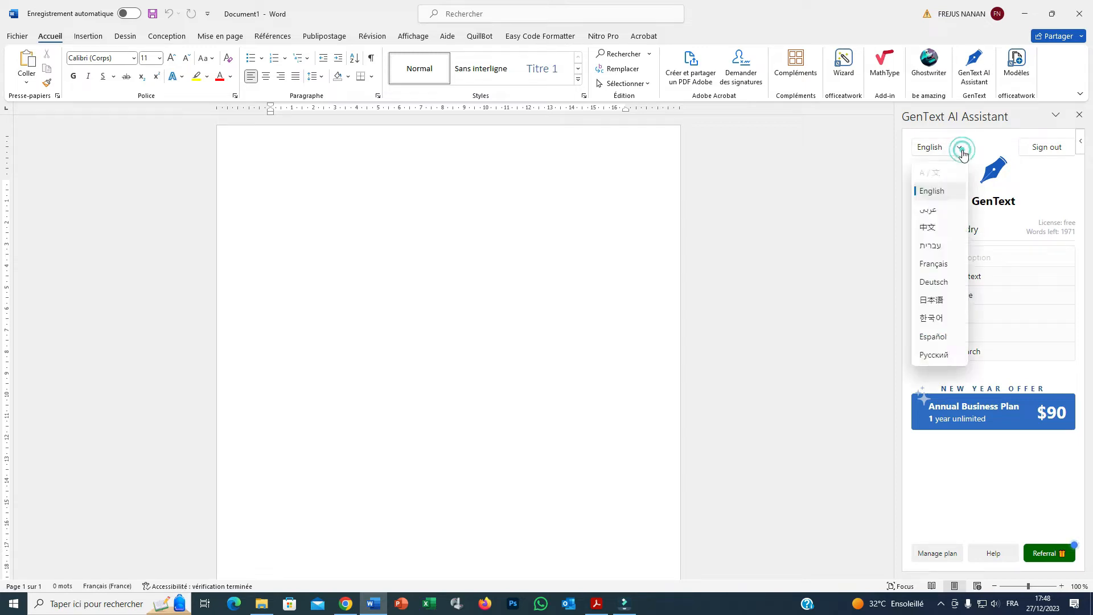
pyautogui.click(945, 271)
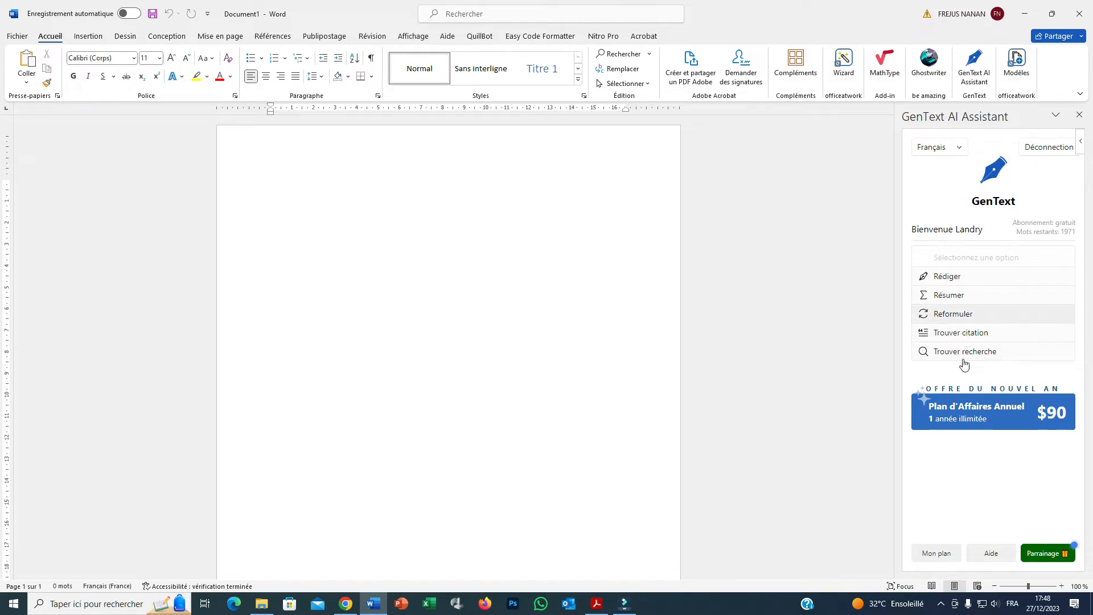
# - Write the title "Le paludisme" in the blank document and generate text from it with GenText's Rédiger option
pyautogui.click(954, 277)
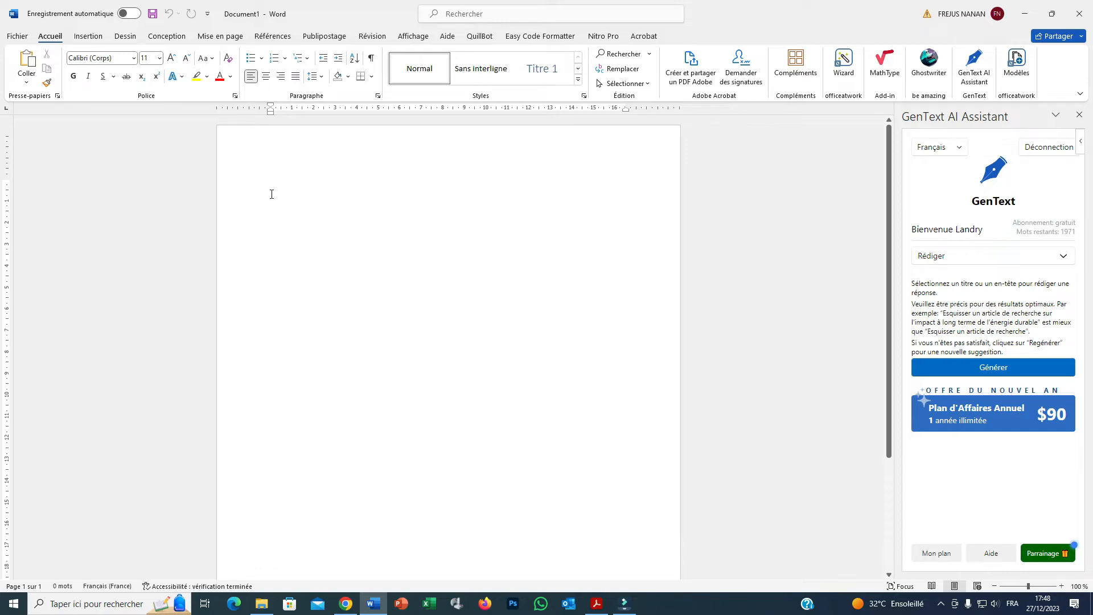
pyautogui.click(271, 194)
pyautogui.click(273, 187)
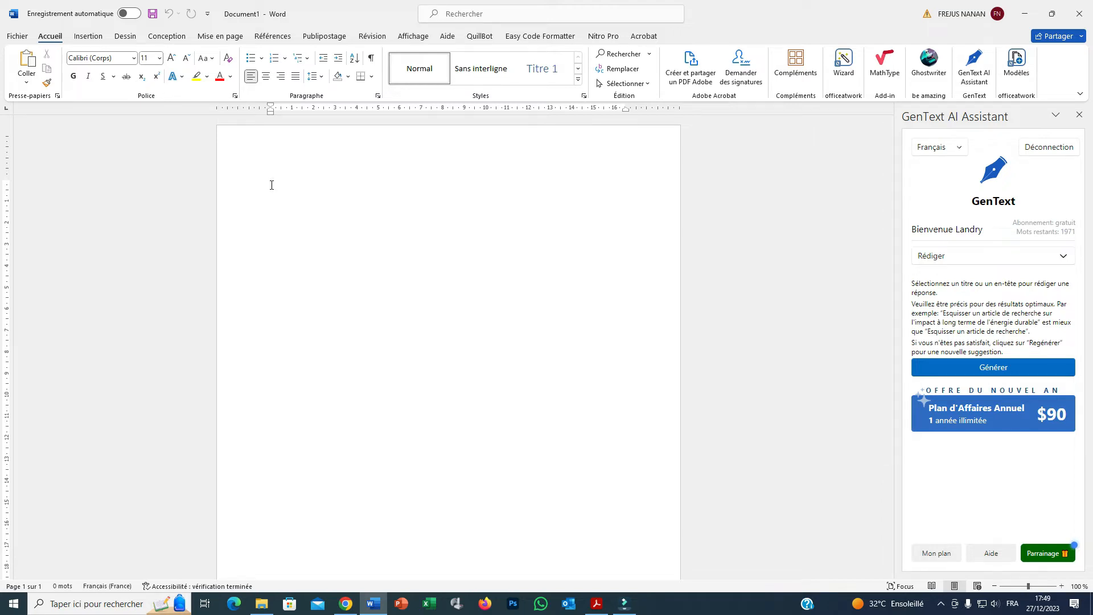
pyautogui.write('l')
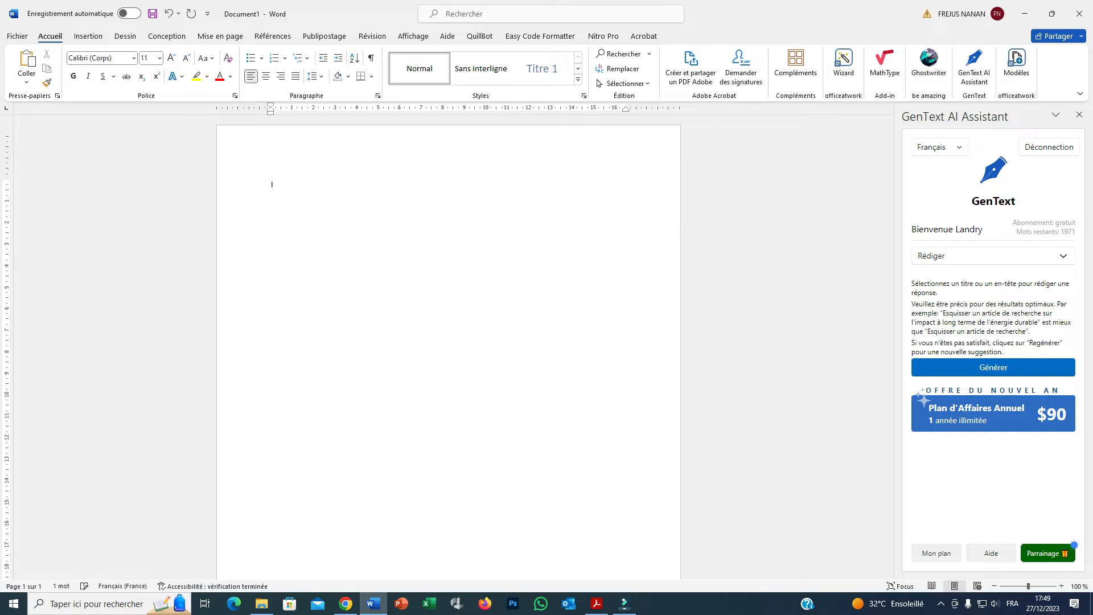
pyautogui.write('e paludisme')
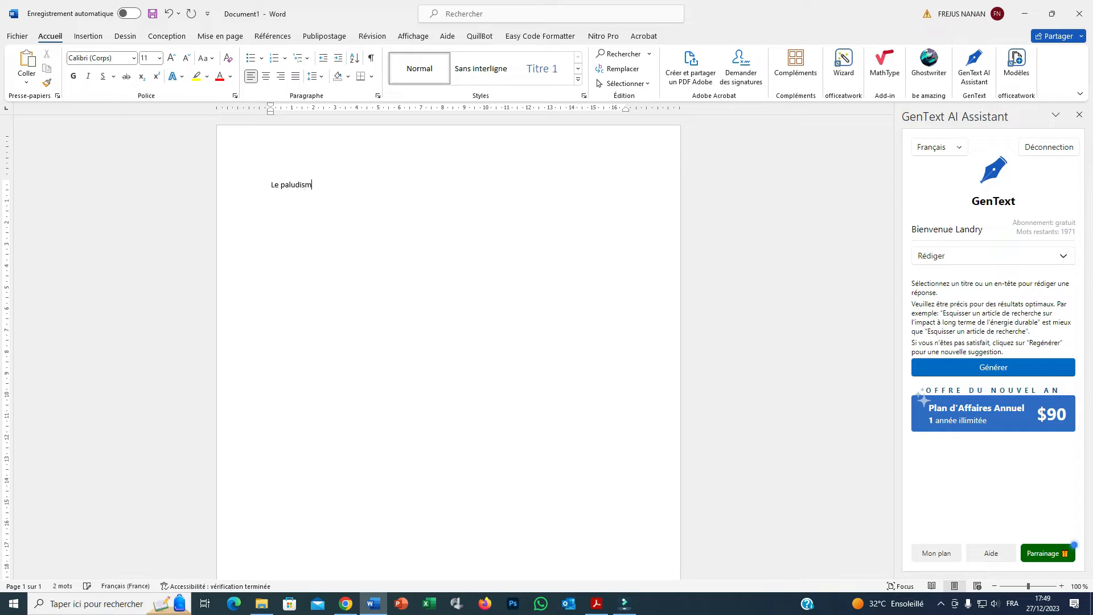
pyautogui.click(269, 185)
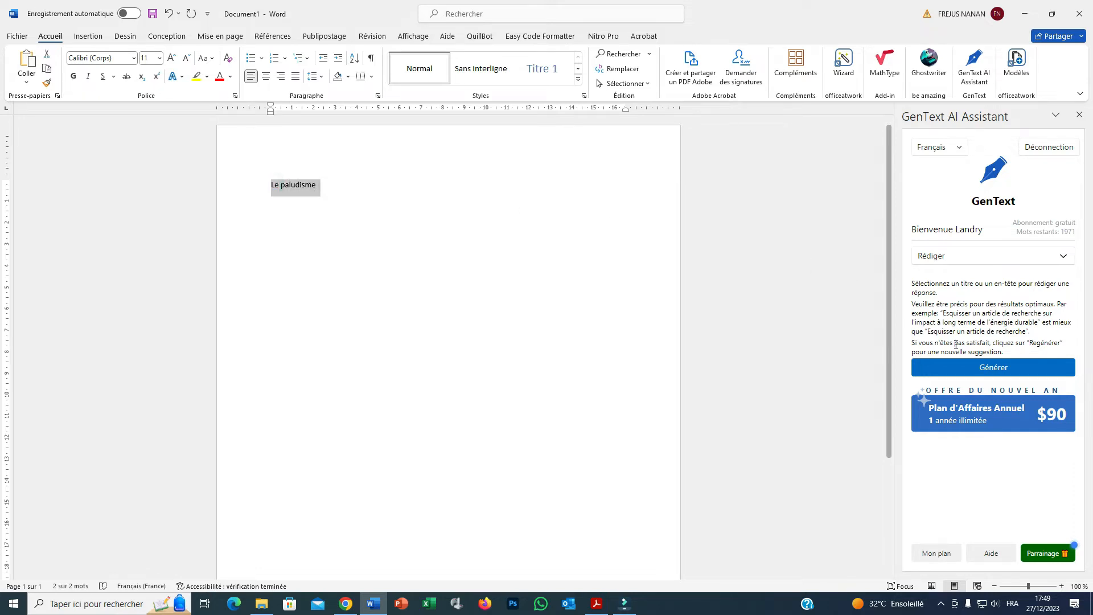
pyautogui.click(1003, 368)
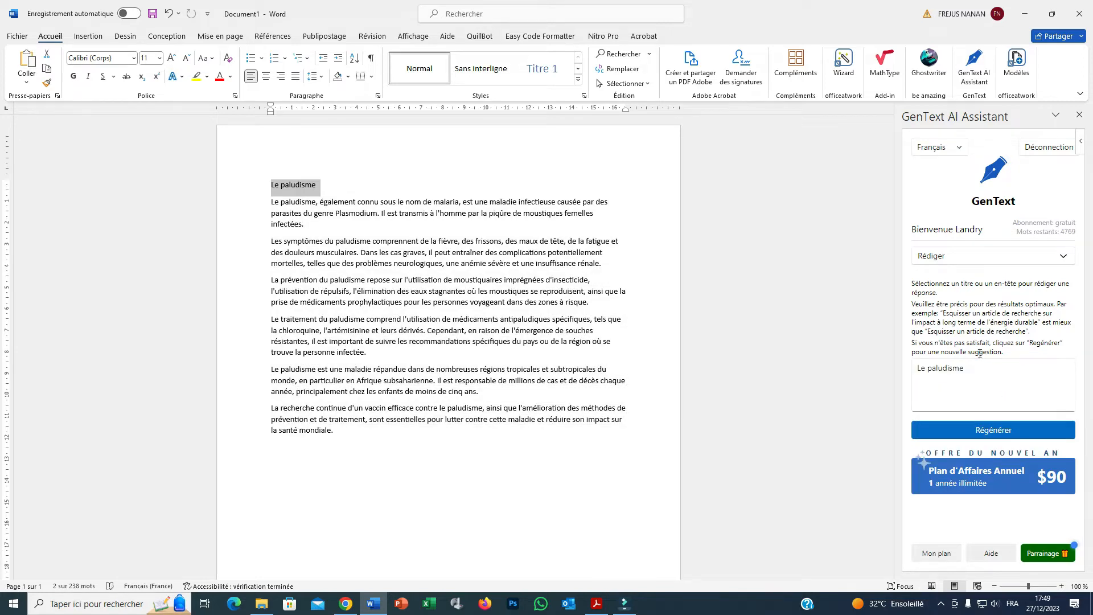
# - Make the title "Le paludisme" bold
pyautogui.click(319, 184)
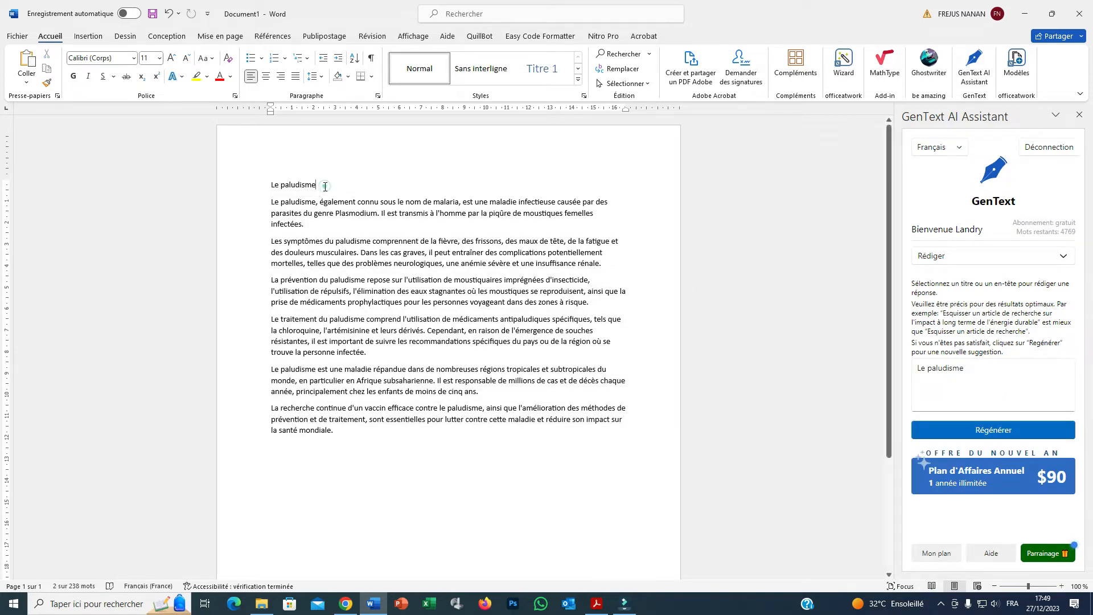
pyautogui.tripleClick(269, 185)
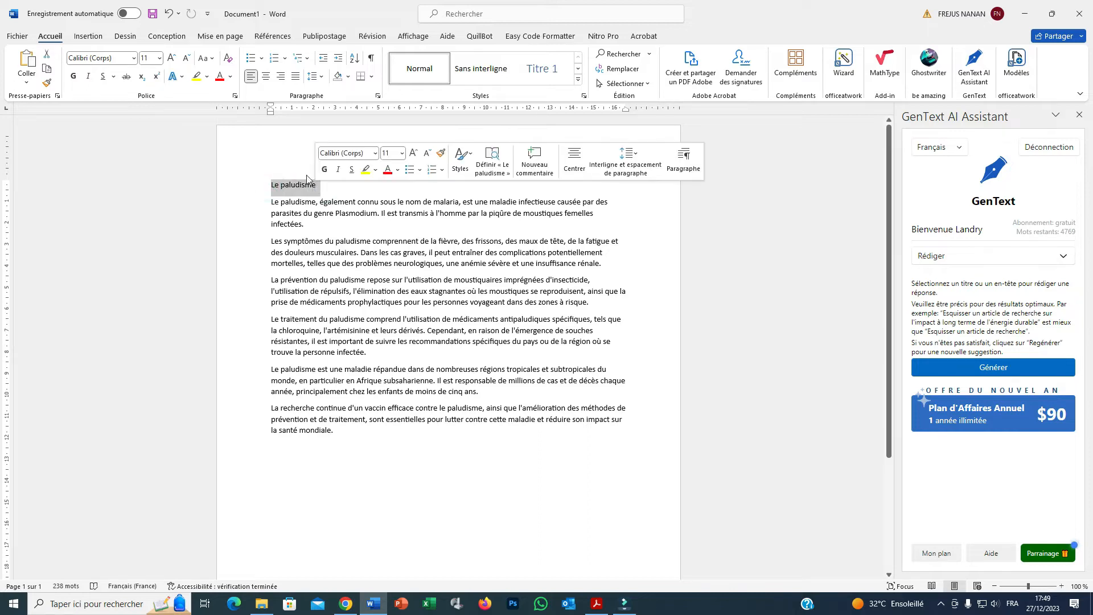
pyautogui.click(73, 76)
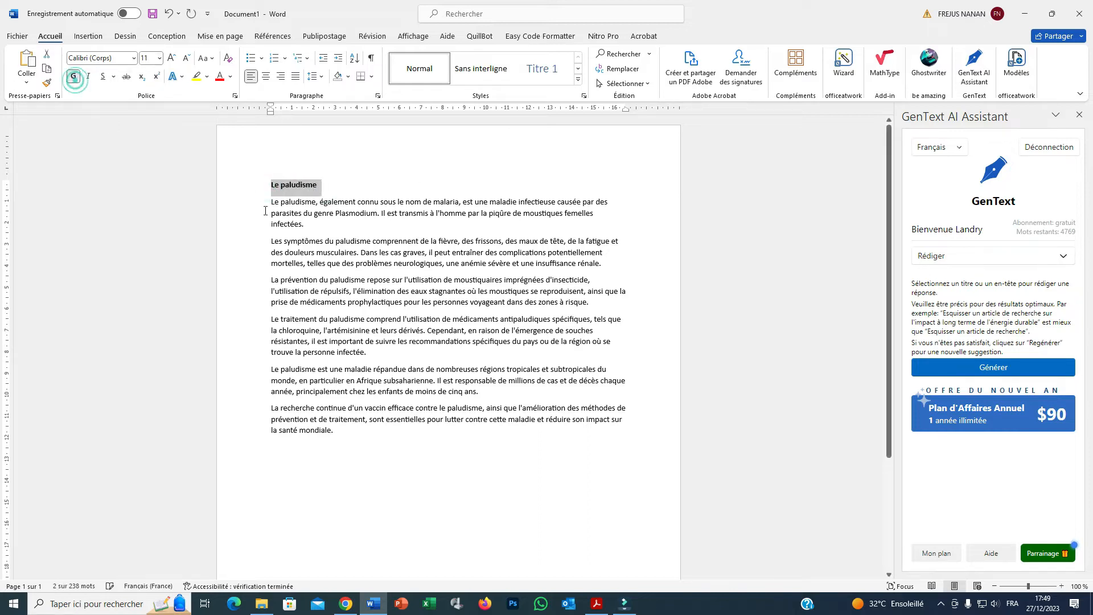
# - Justify all the generated body paragraphs below the title
pyautogui.click(270, 204)
pyautogui.hotkey('ctrl', 'shift', 'End')
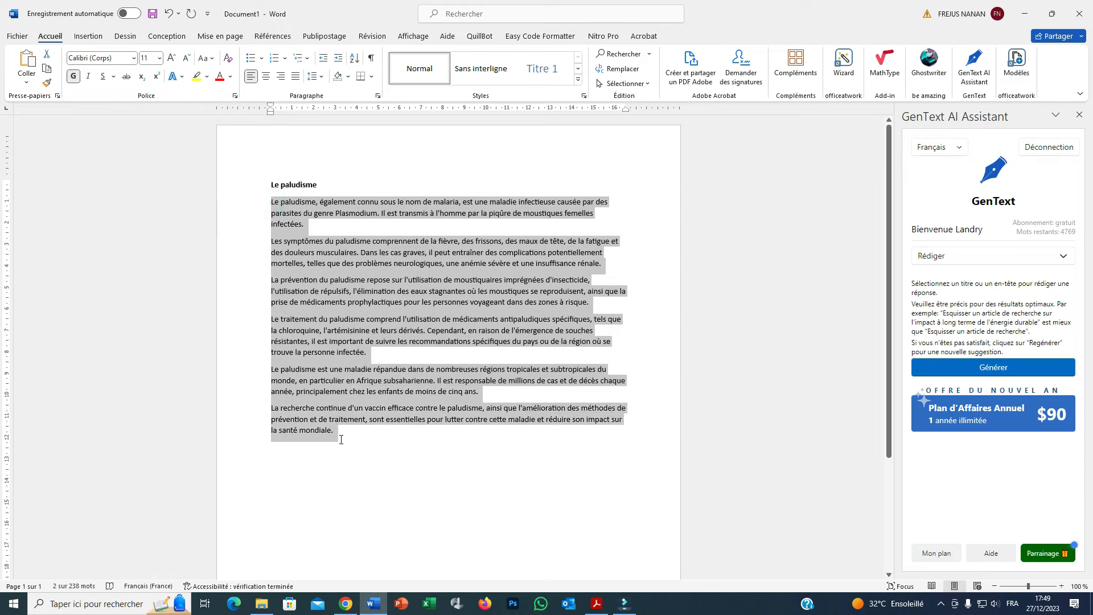
pyautogui.click(295, 78)
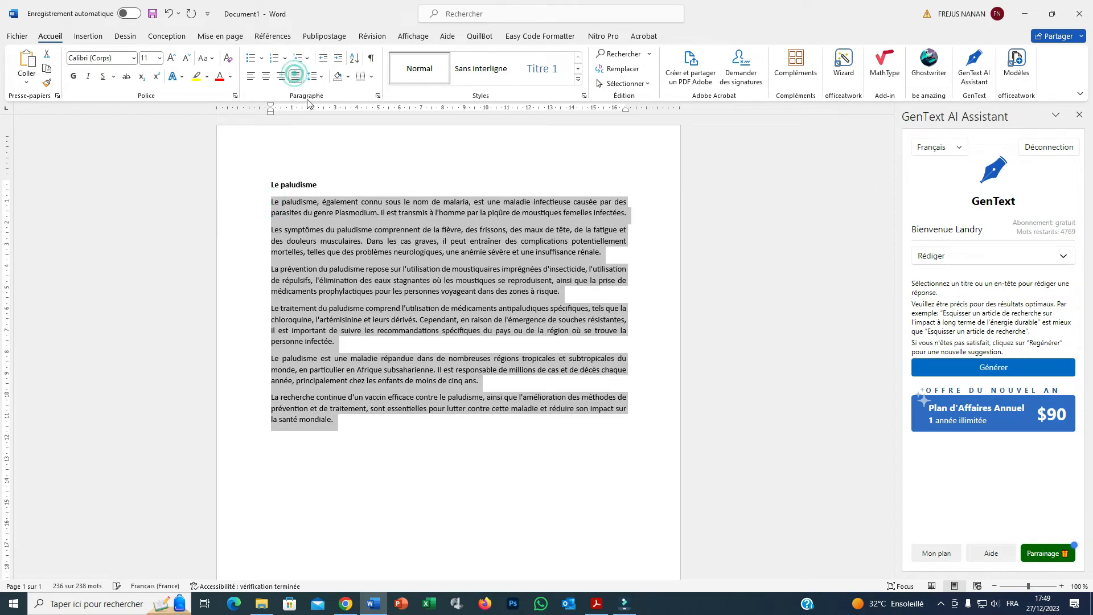
pyautogui.click(579, 295)
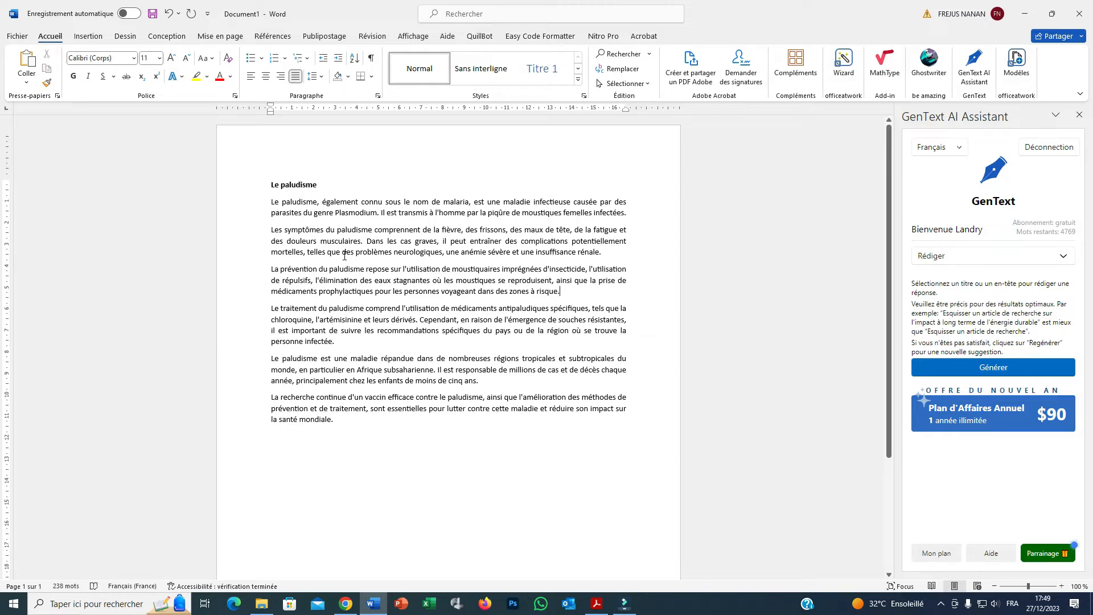
# - Generate research citations for the first paragraph below the title with GenText's Trouver citation option
pyautogui.click(271, 203)
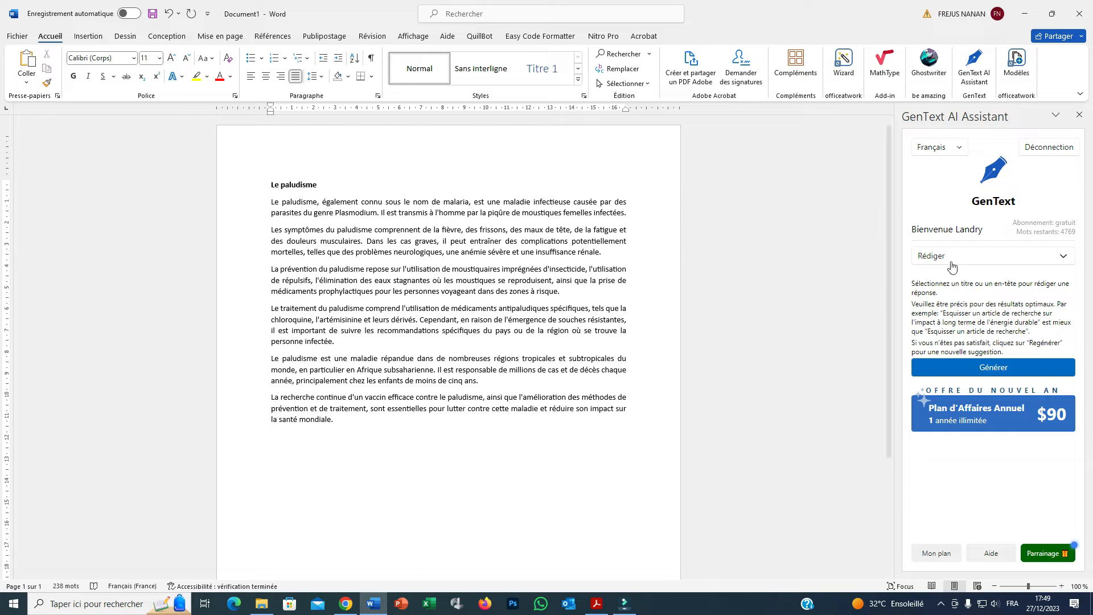
pyautogui.click(1062, 256)
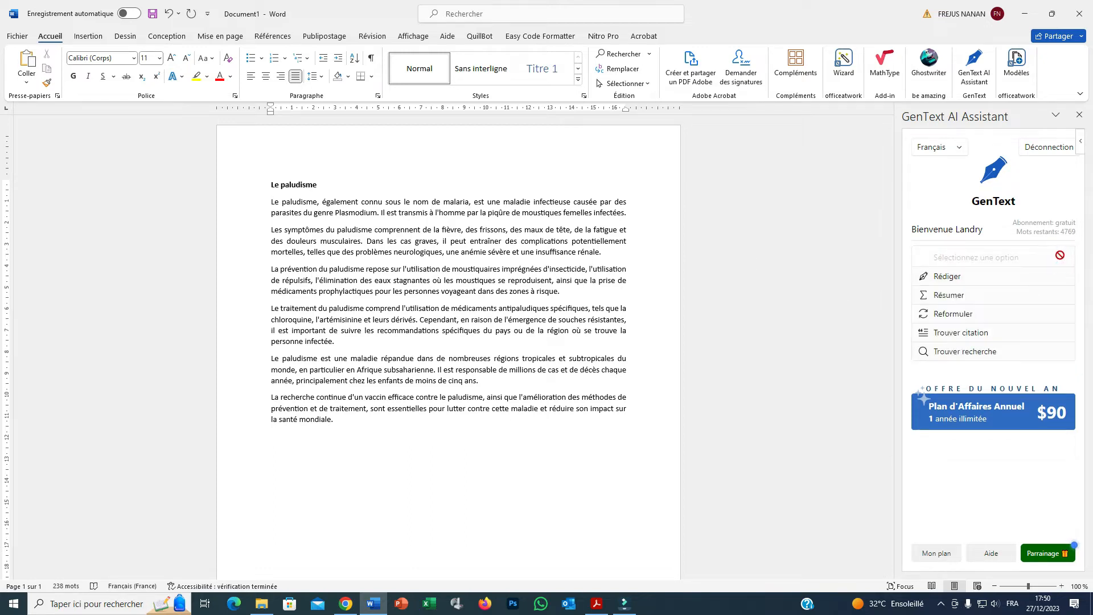
pyautogui.click(960, 335)
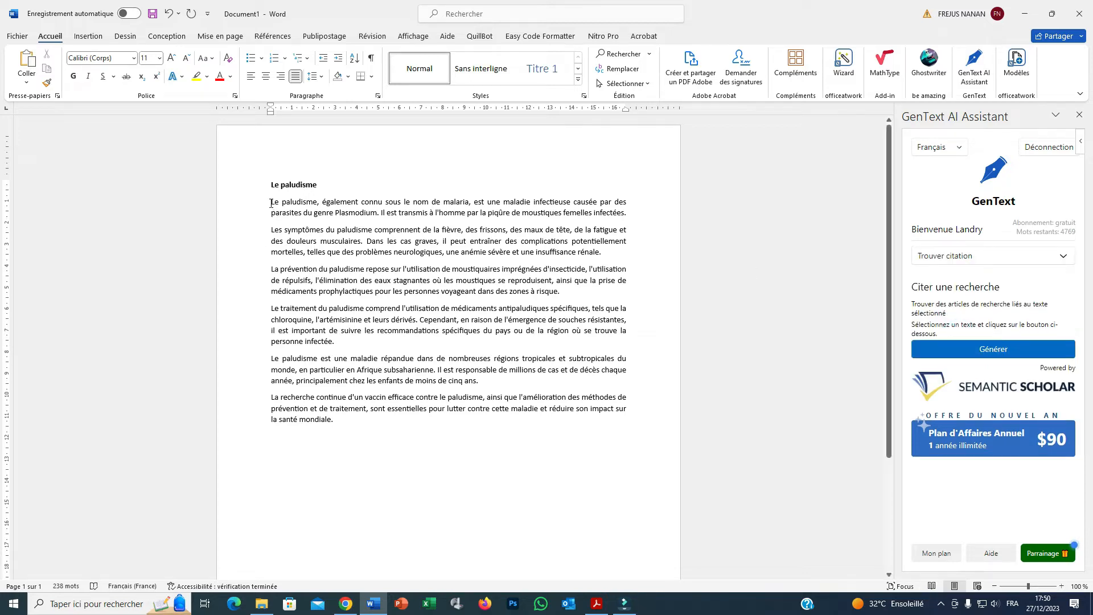
pyautogui.moveTo(270, 203); pyautogui.dragTo(627, 213)
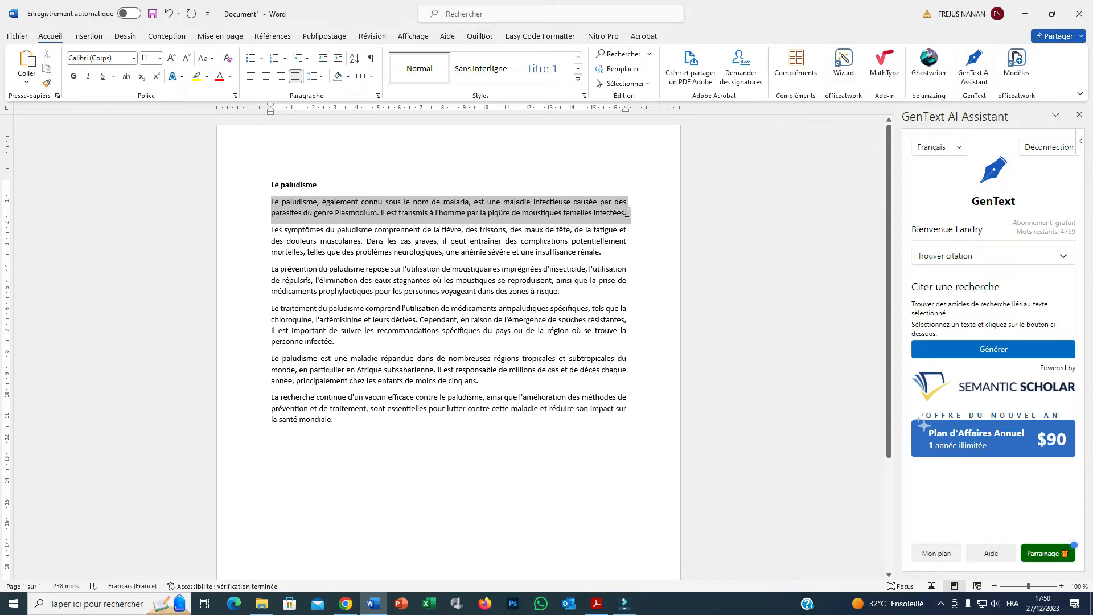
pyautogui.click(991, 349)
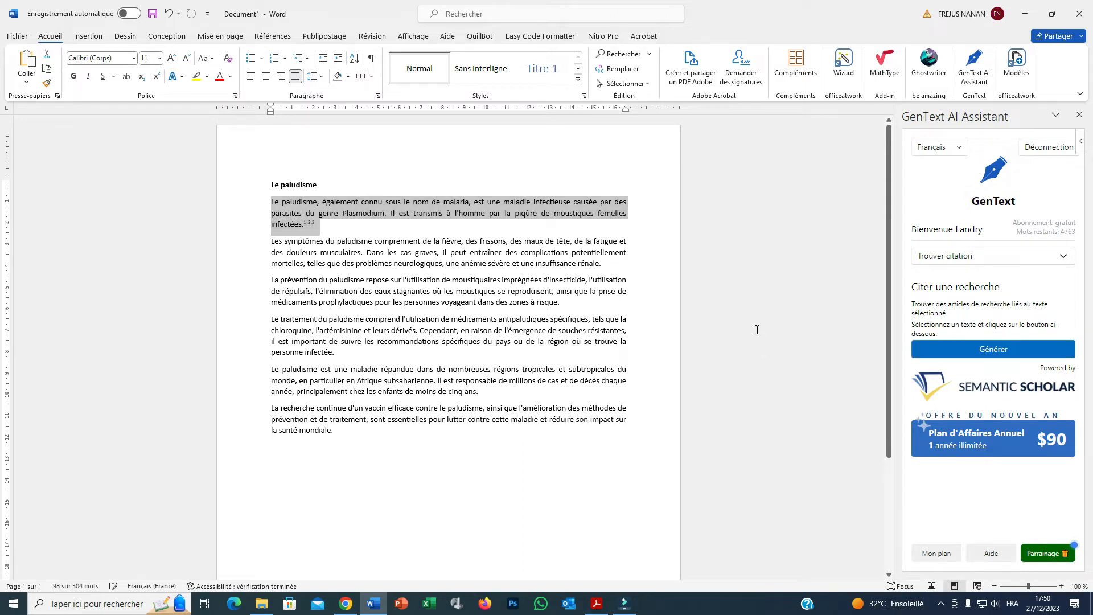
# - Generate research citations for the paragraph beginning "Le traitement du paludisme"
pyautogui.moveTo(306, 225)
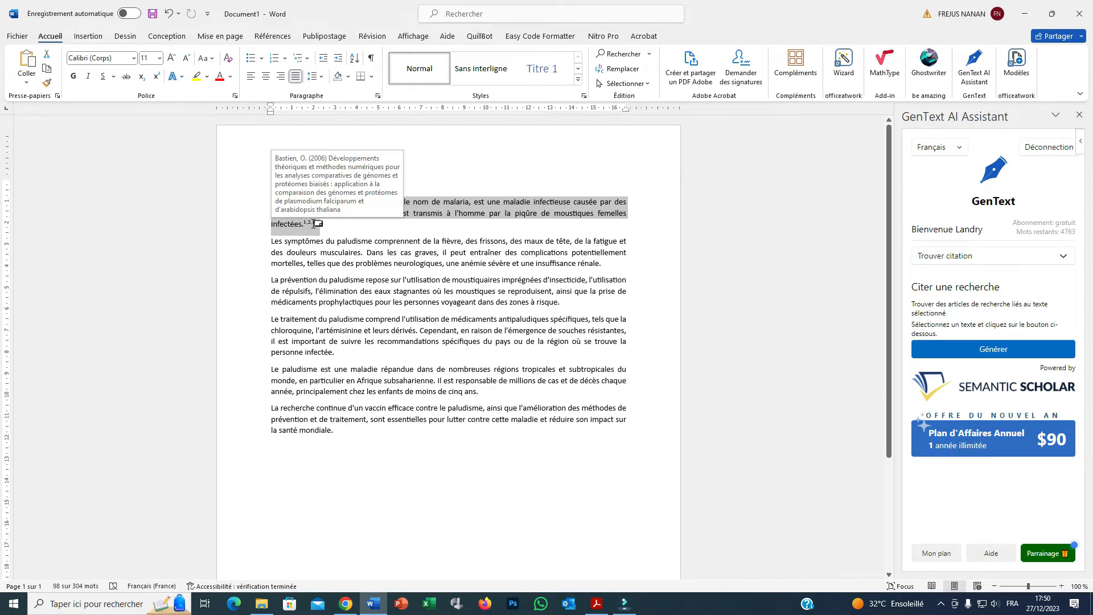
pyautogui.scroll(-5, 279, 488)
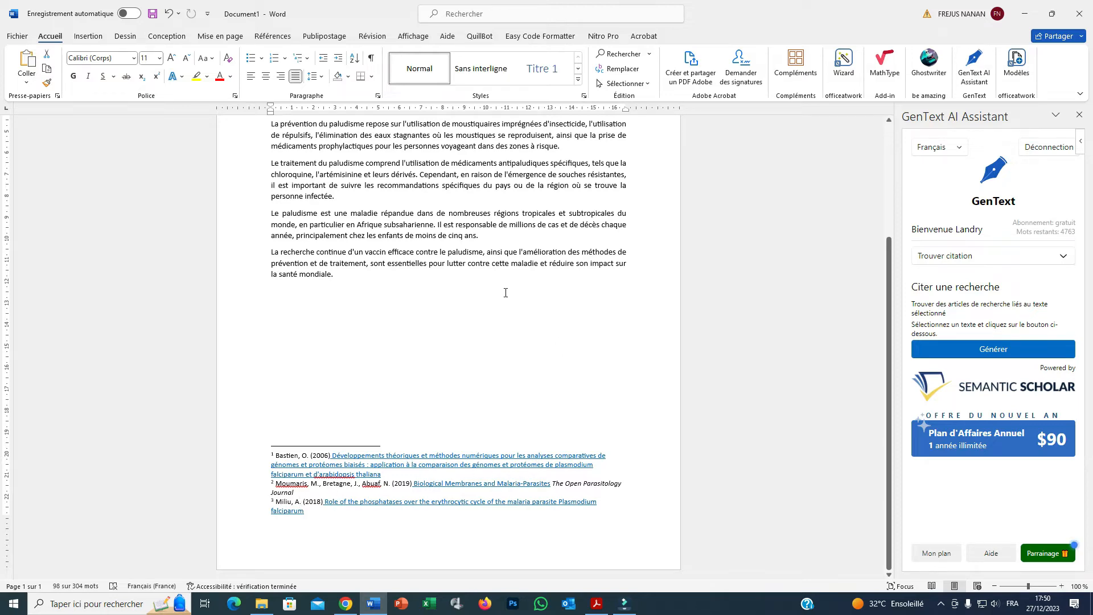
pyautogui.scroll(4, 505, 293)
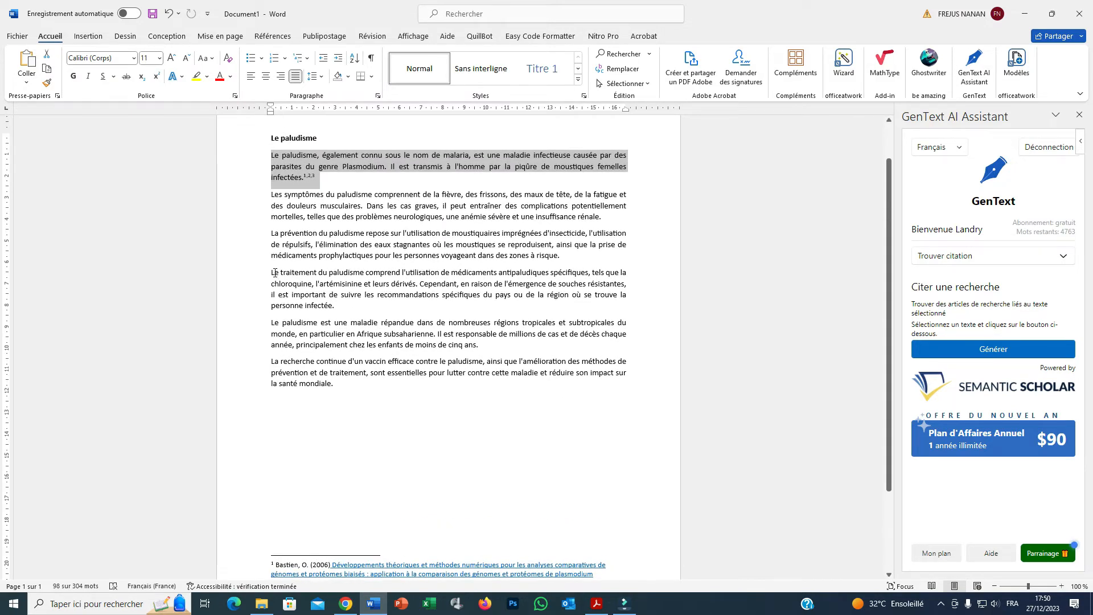
pyautogui.moveTo(270, 273); pyautogui.dragTo(335, 308)
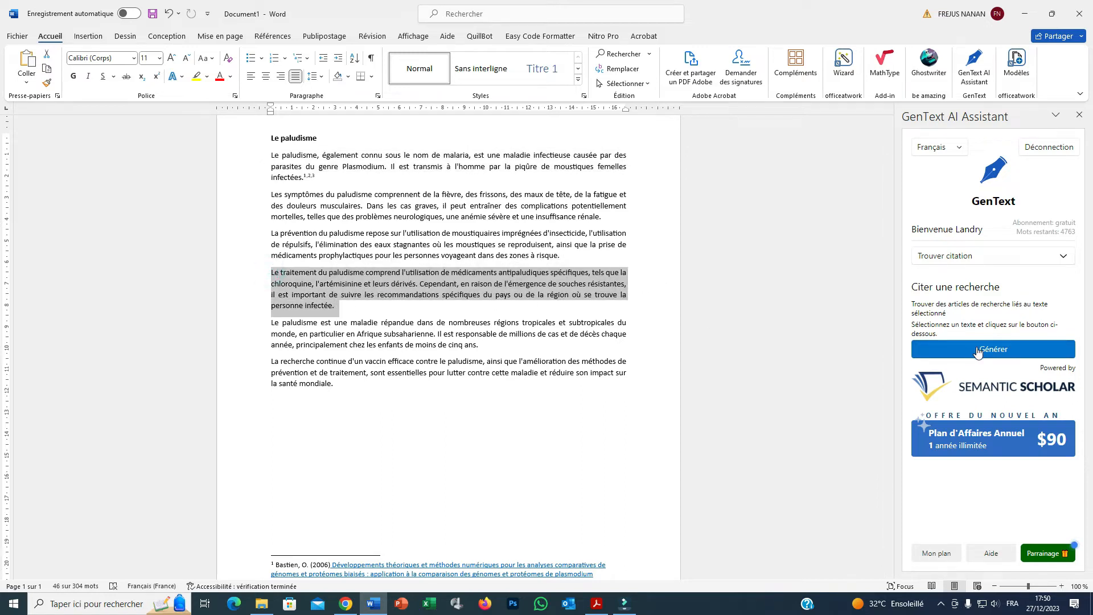
pyautogui.click(1011, 350)
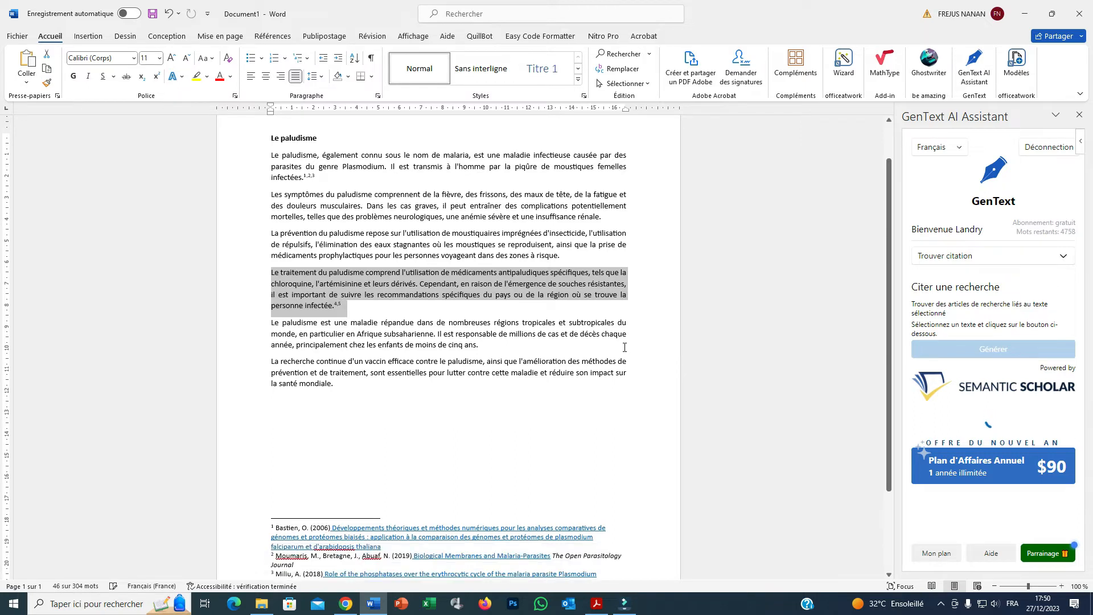
# - Generate a summary of the symptoms and prevention paragraphs together with GenText's Résumer option
pyautogui.scroll(-3, 359, 538)
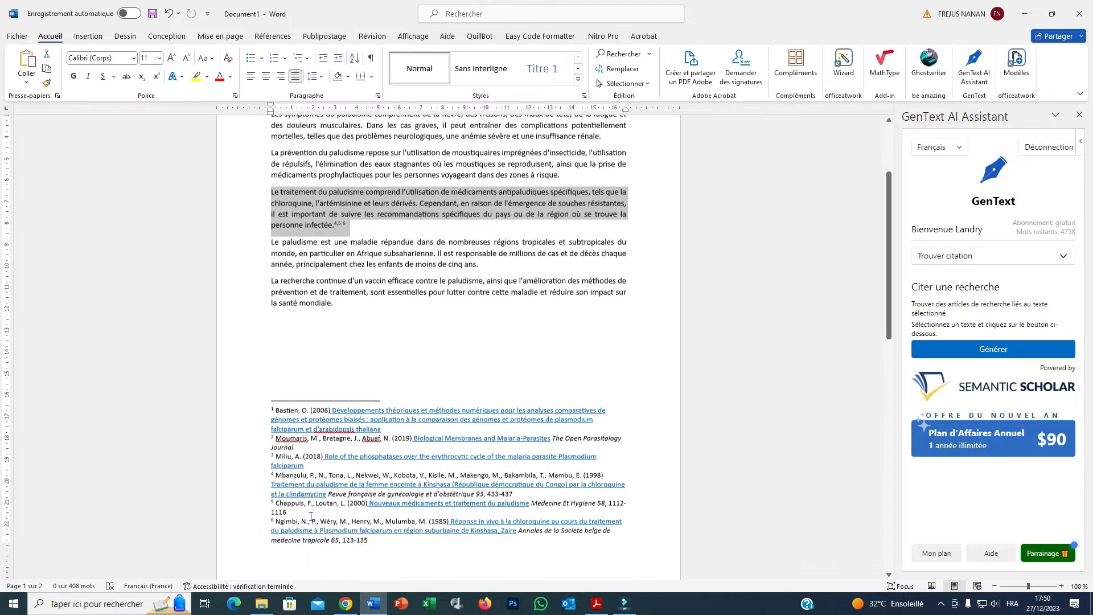
pyautogui.scroll(2, 346, 318)
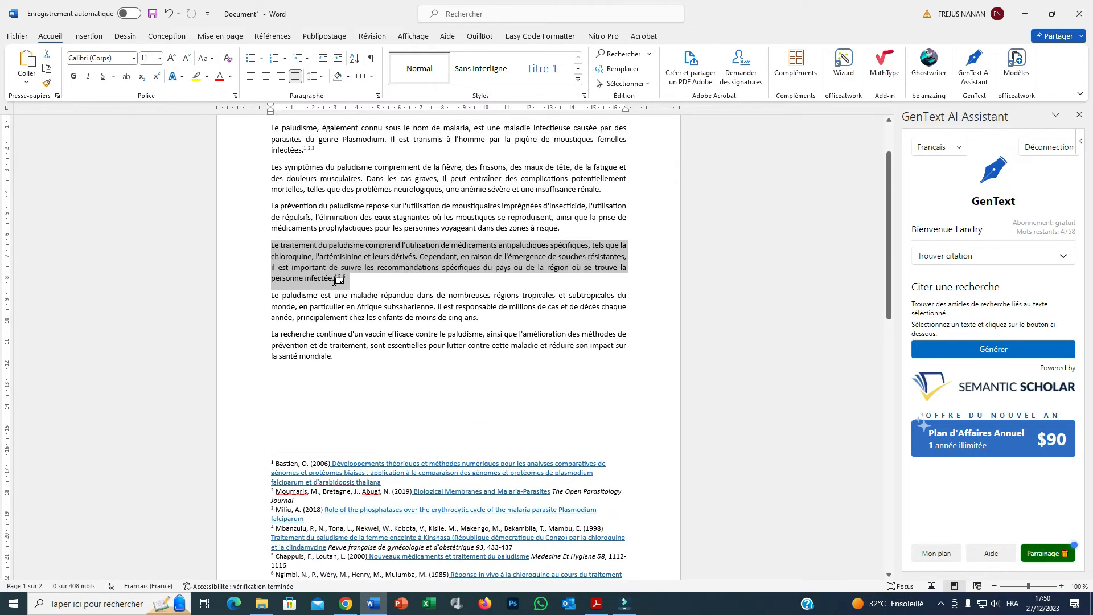
pyautogui.moveTo(338, 280)
pyautogui.scroll(1, 360, 276)
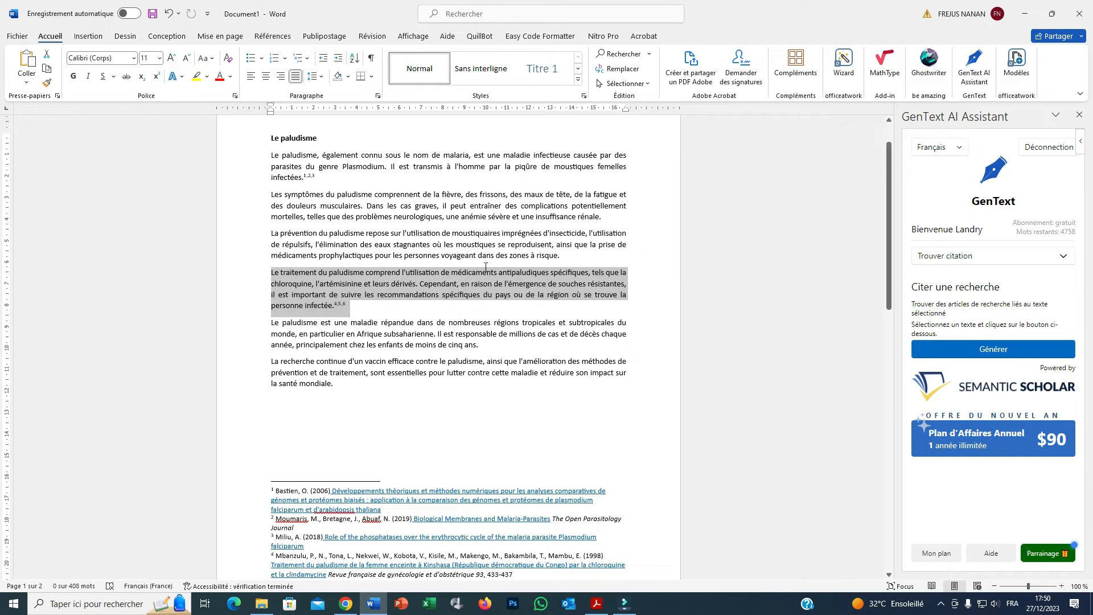
pyautogui.scroll(2, 485, 266)
pyautogui.click(1065, 257)
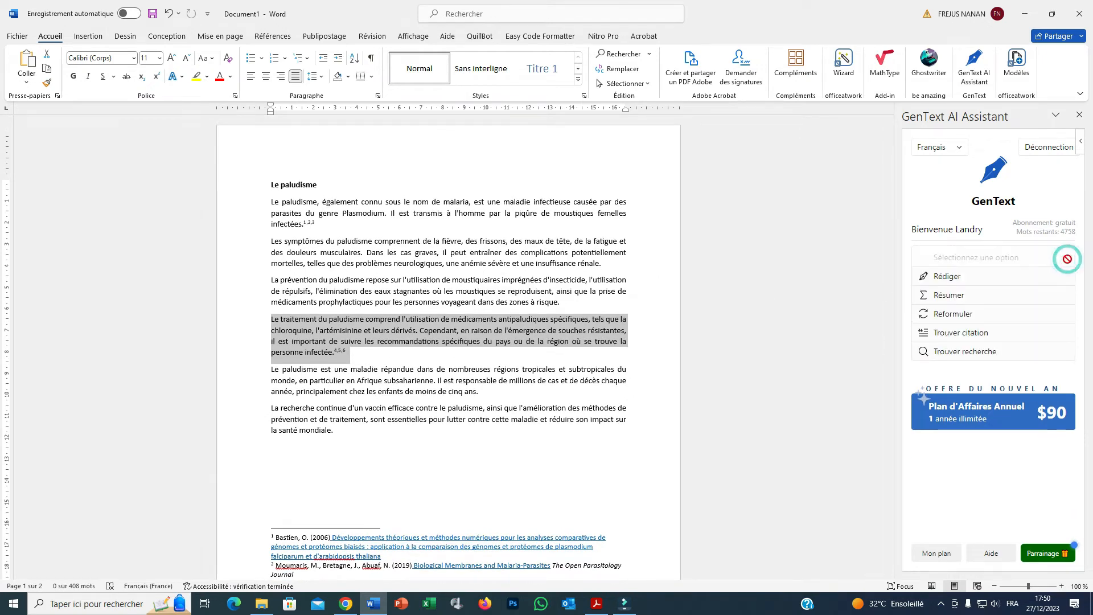
pyautogui.click(946, 296)
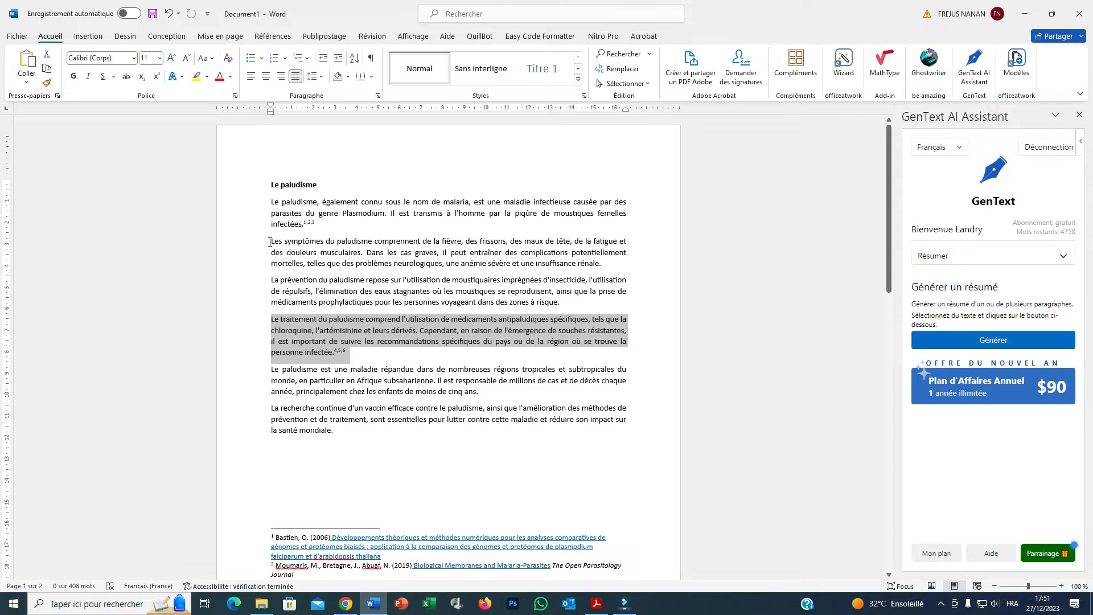
pyautogui.moveTo(269, 242); pyautogui.dragTo(569, 299)
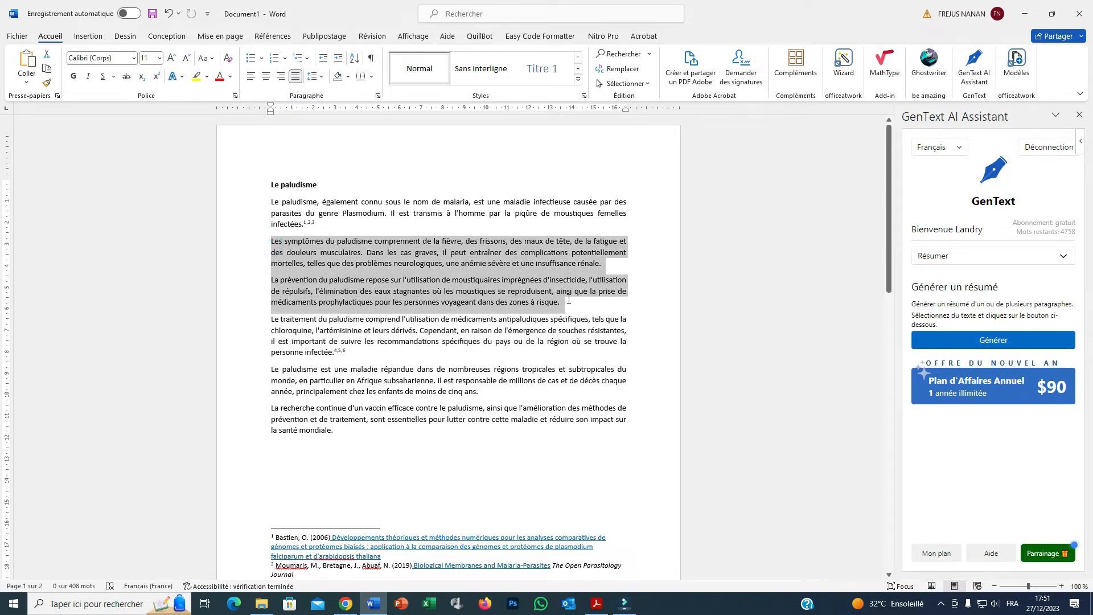
pyautogui.click(977, 341)
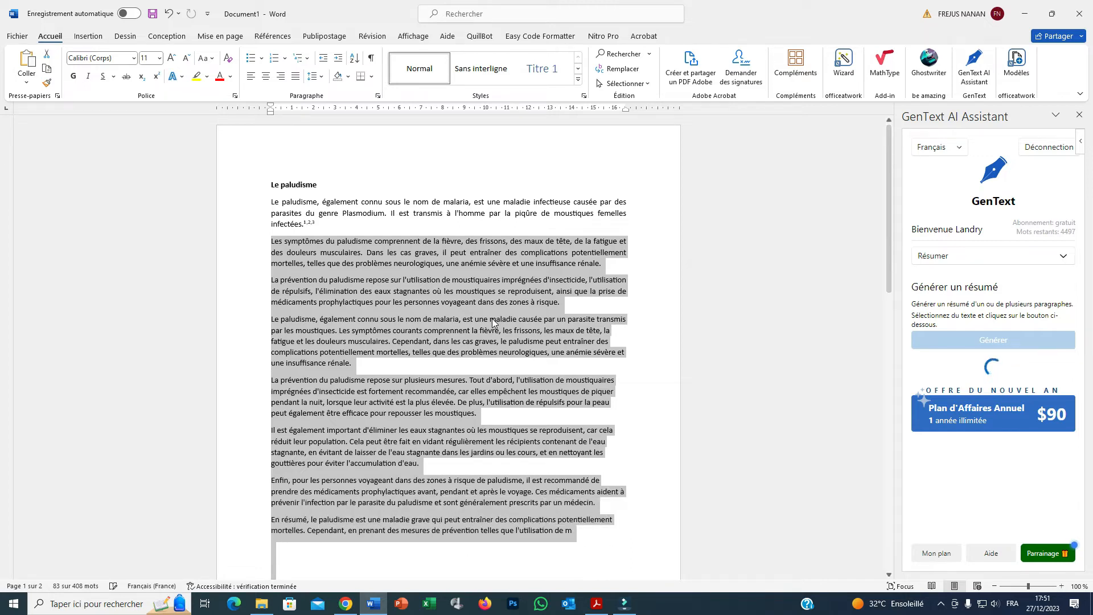
pyautogui.scroll(-1, 493, 322)
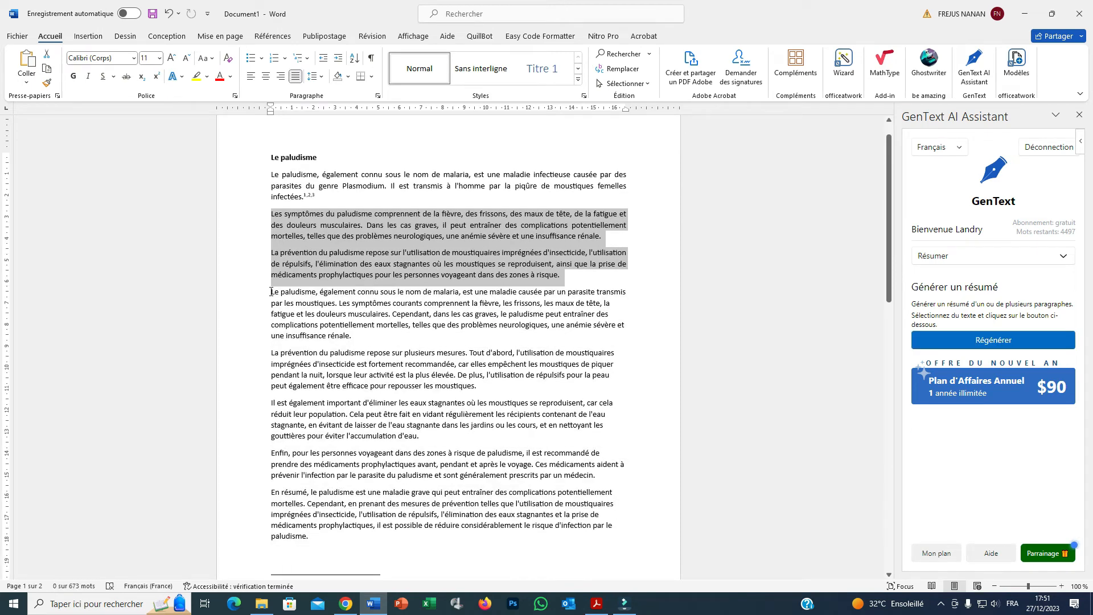
# - Justify the generated summary paragraphs, from "Le paludisme, également connu" after the prevention paragraph through "En résumé"
pyautogui.moveTo(271, 291); pyautogui.dragTo(366, 539)
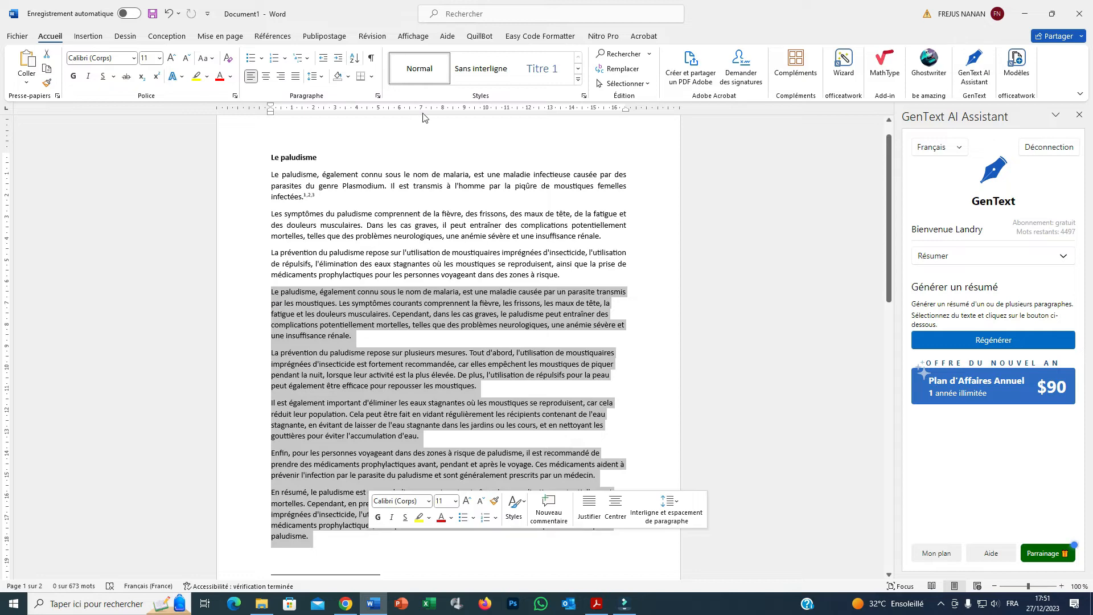
pyautogui.click(295, 77)
pyautogui.scroll(-3, 482, 289)
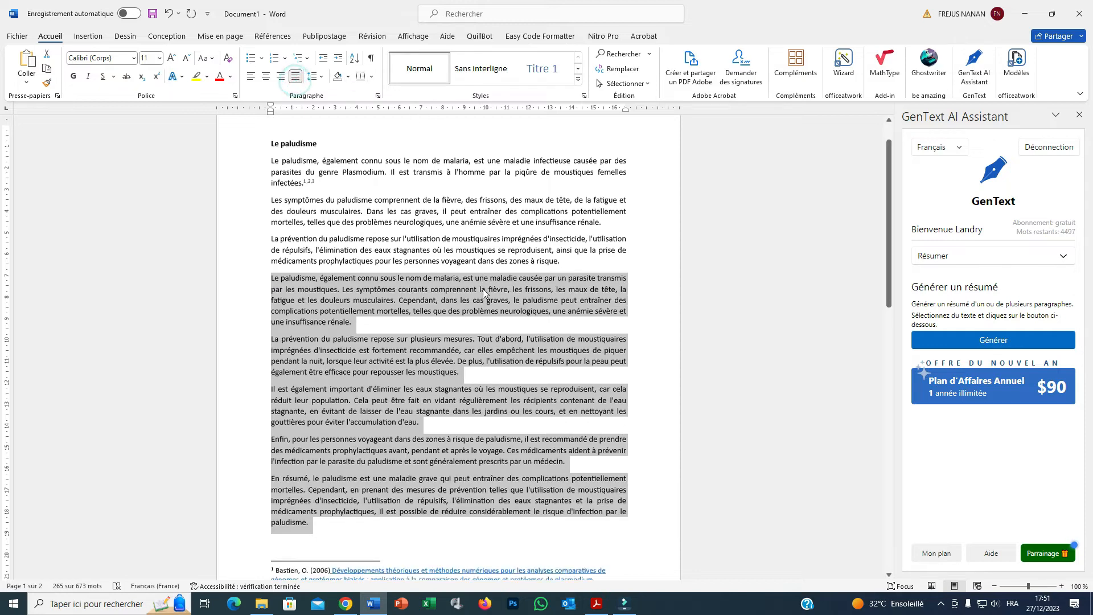
pyautogui.click(413, 345)
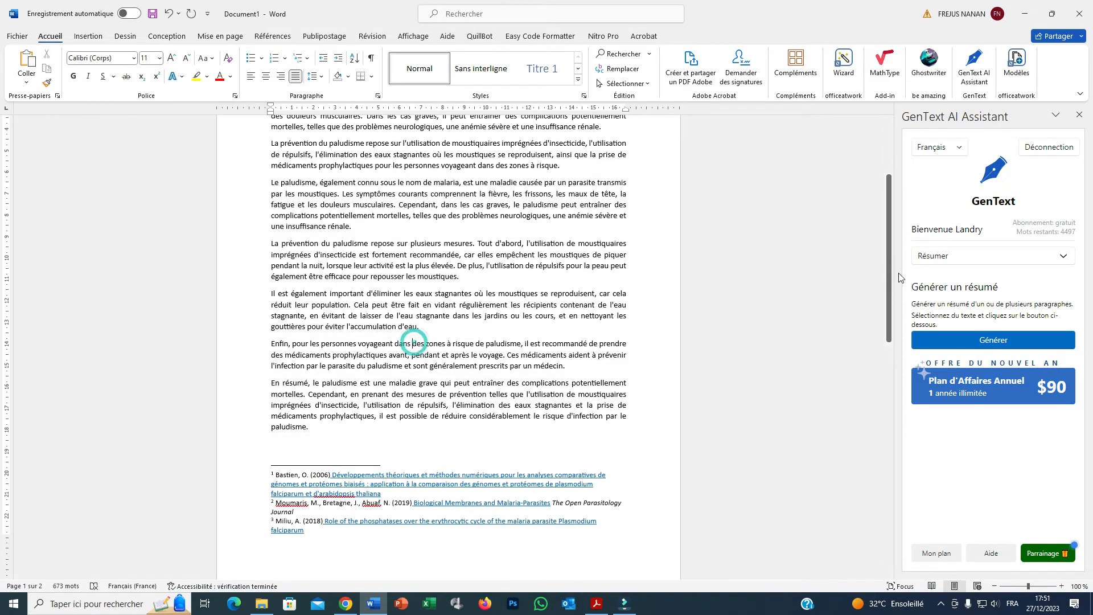
# - Rephrase the paragraph beginning "Enfin, pour les personnes voyageant" with GenText's Reformuler option
pyautogui.click(1063, 261)
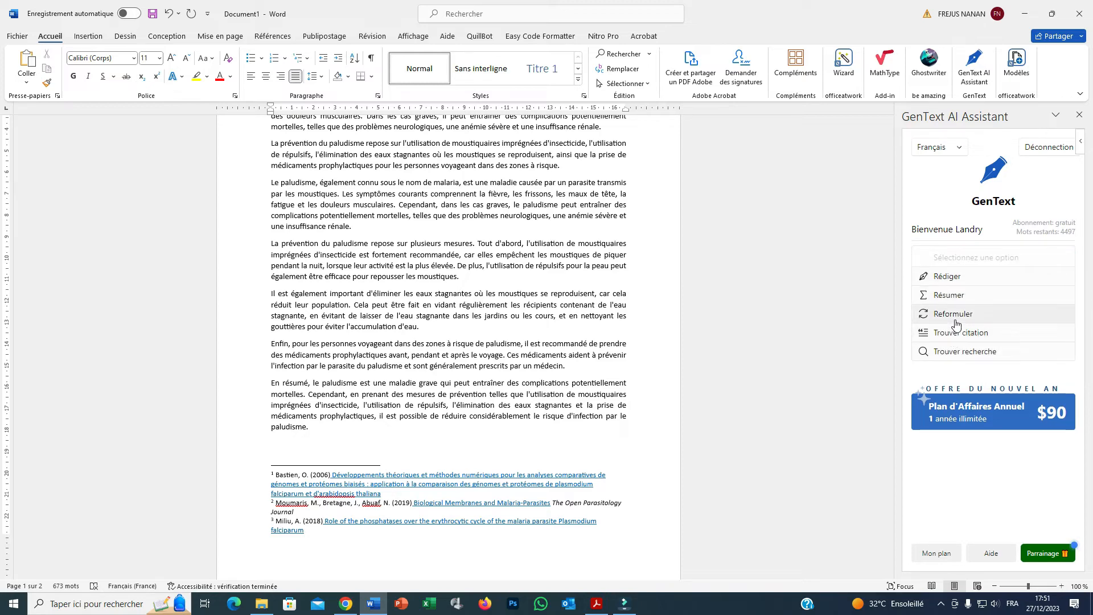
pyautogui.tripleClick(275, 342)
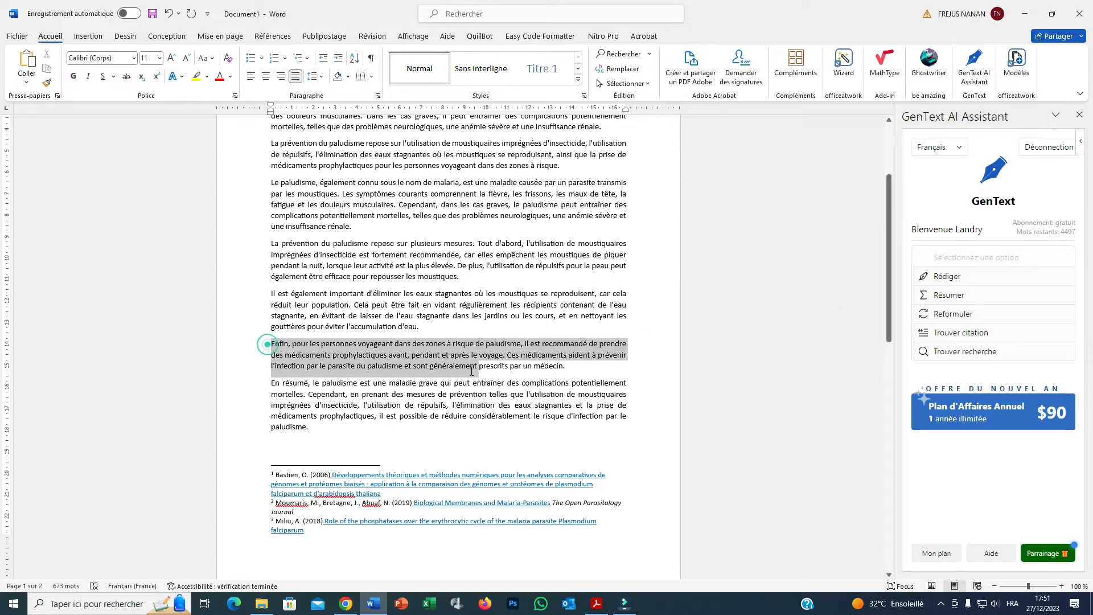
pyautogui.click(949, 314)
pyautogui.click(968, 344)
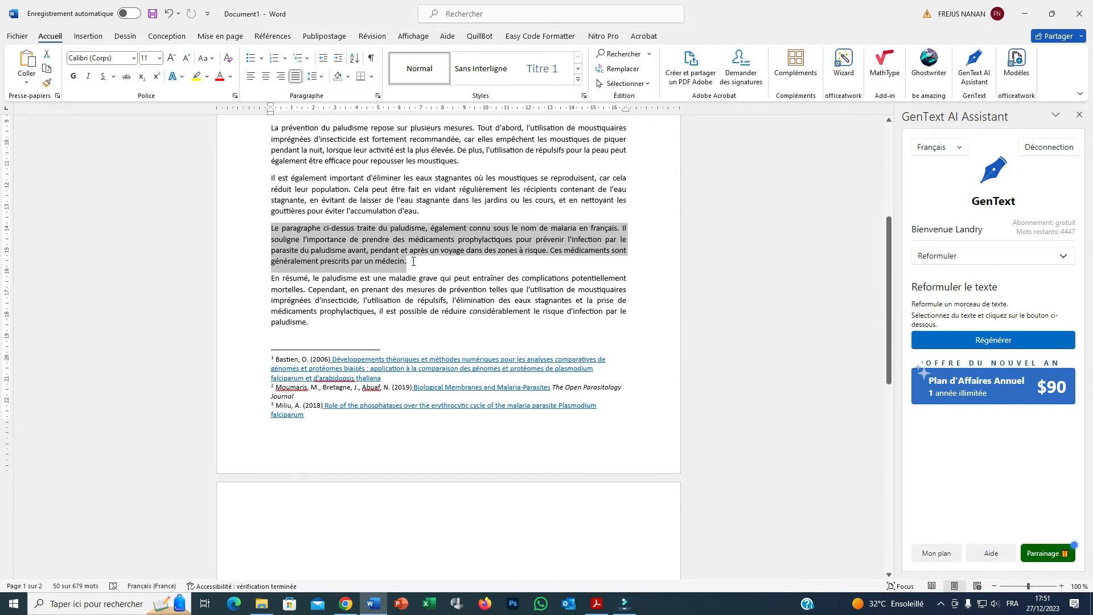
pyautogui.click(417, 263)
# - Review the whole malaria text with its footnote citations, along with the list of writing options GenText offers
pyautogui.scroll(8, 455, 285)
pyautogui.scroll(-2, 500, 304)
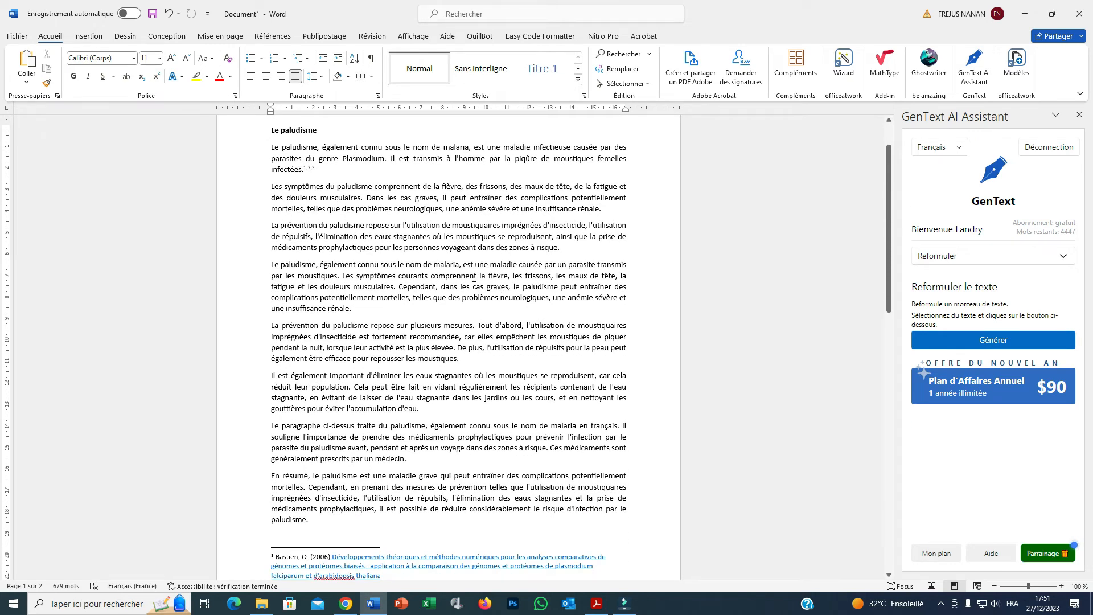
pyautogui.scroll(-2, 474, 277)
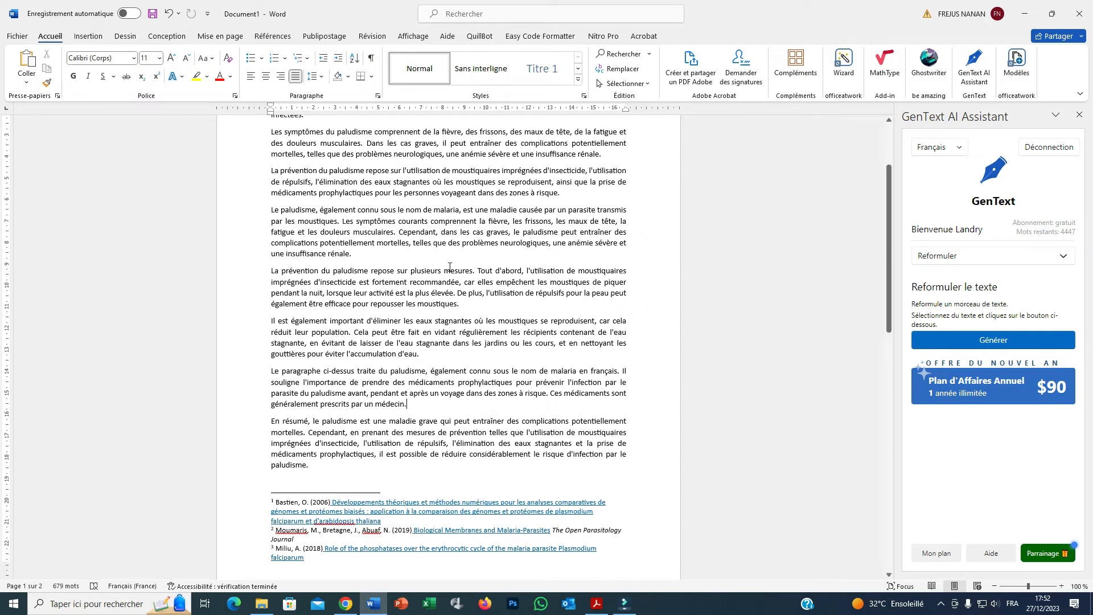
pyautogui.scroll(3, 449, 267)
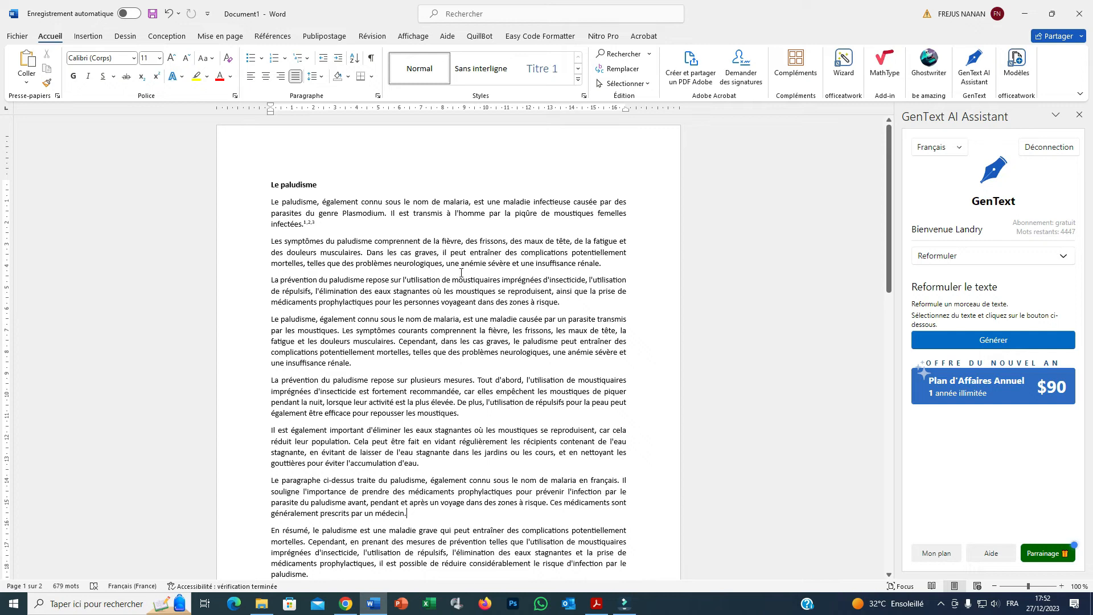
pyautogui.scroll(-5, 462, 276)
pyautogui.scroll(4, 469, 296)
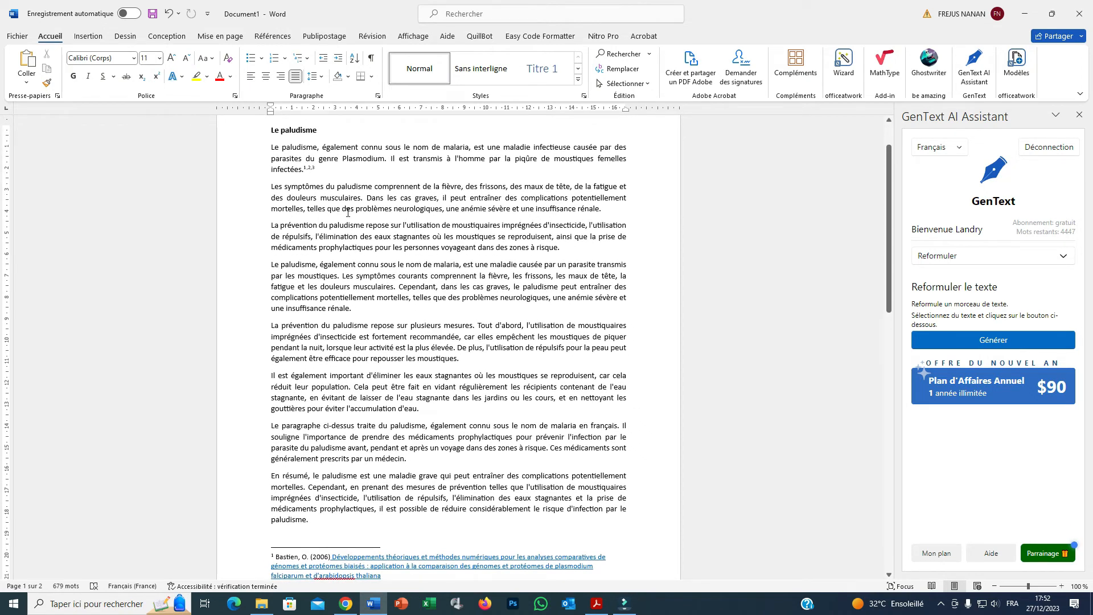
pyautogui.scroll(1, 348, 212)
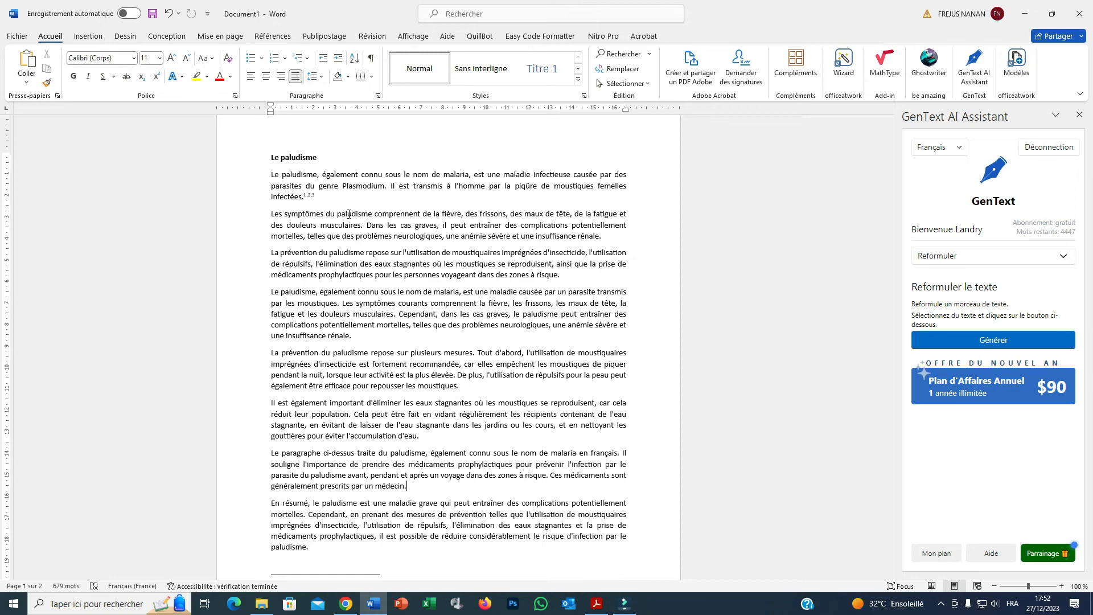
pyautogui.scroll(-4, 300, 191)
pyautogui.scroll(-2, 385, 271)
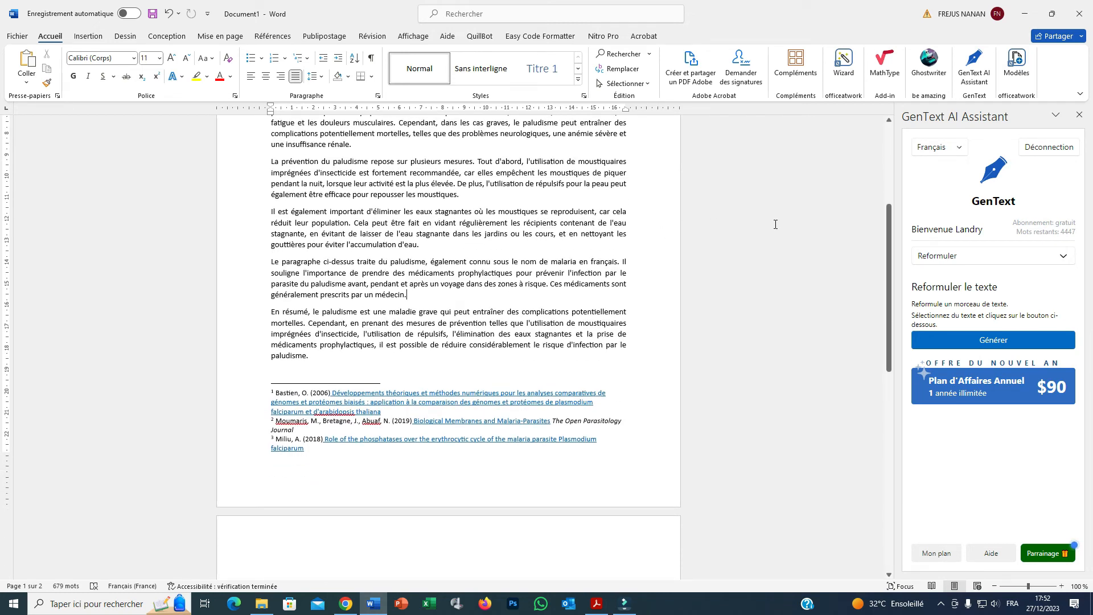
pyautogui.click(1064, 255)
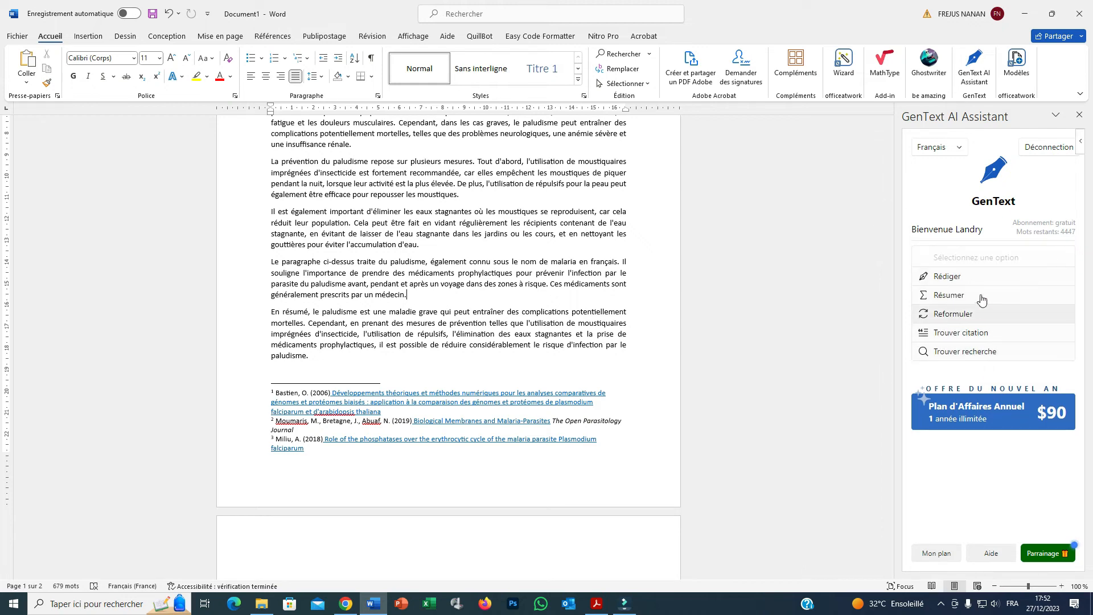
pyautogui.scroll(3, 603, 308)
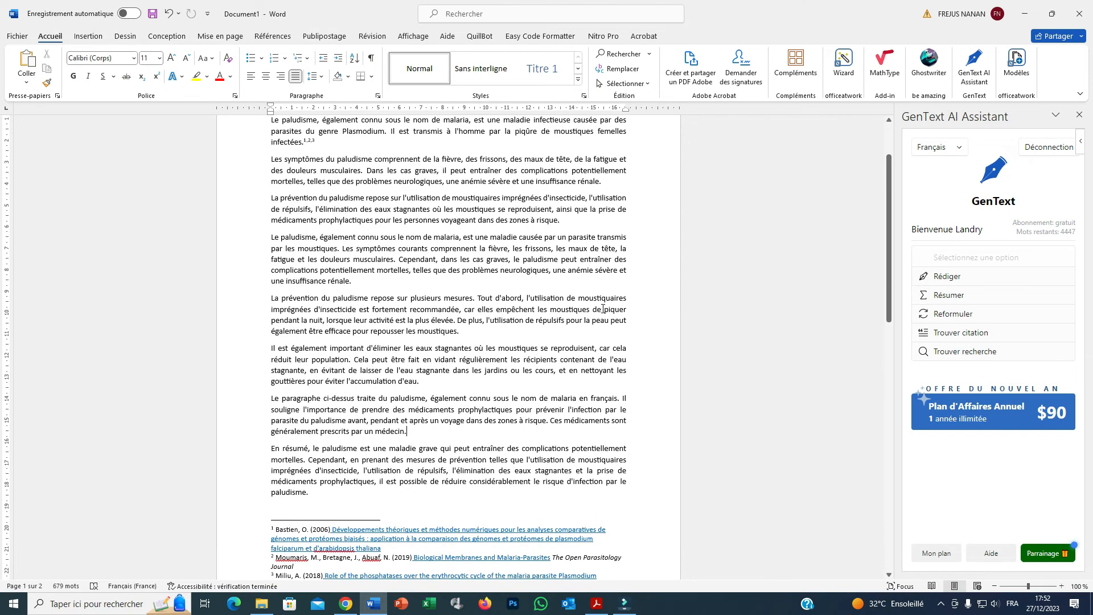
pyautogui.scroll(2, 571, 301)
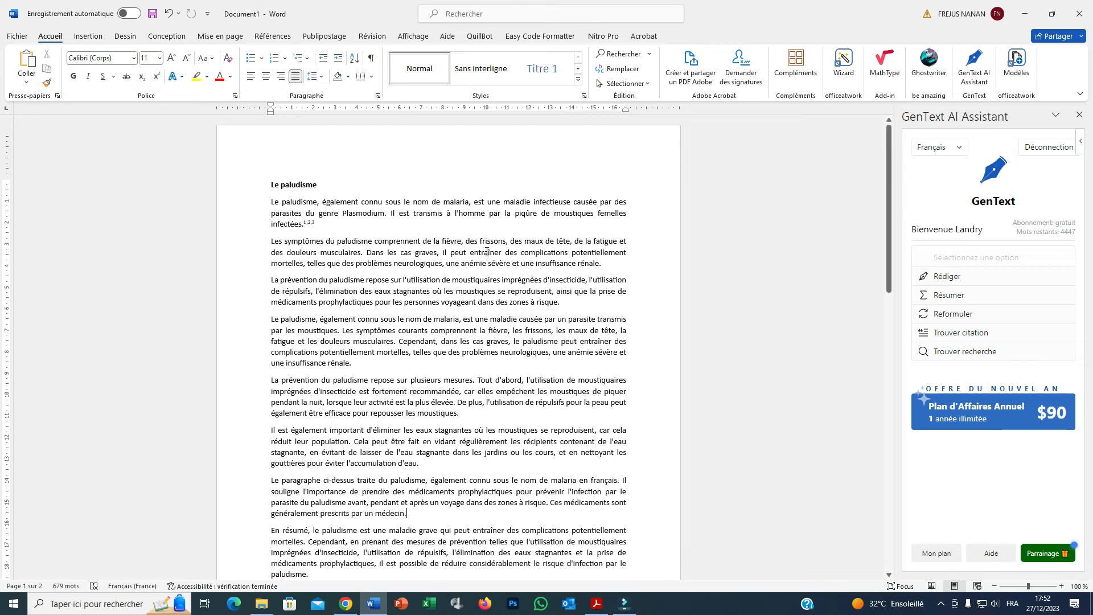
pyautogui.scroll(-2, 486, 253)
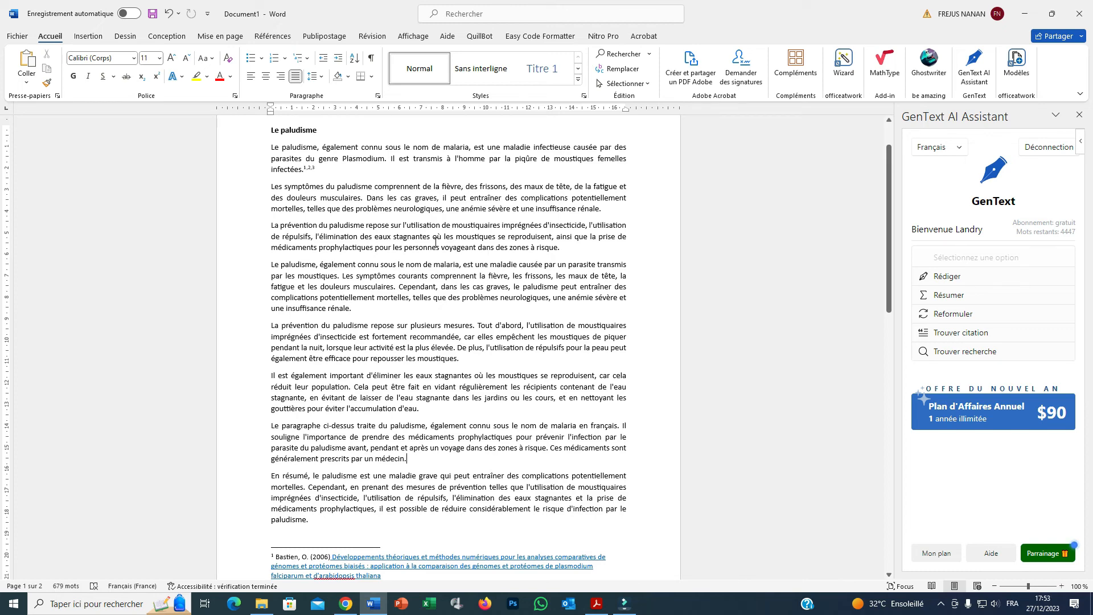
pyautogui.scroll(2, 435, 241)
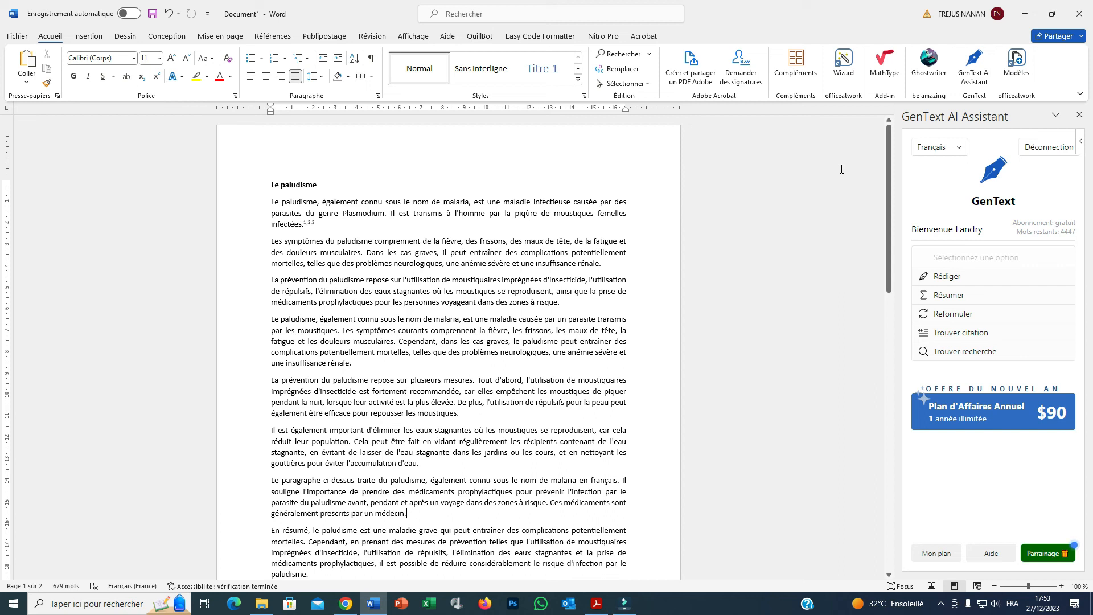
# - Browse the catalogue of add-ins available for Word and close it without adding any
pyautogui.click(794, 71)
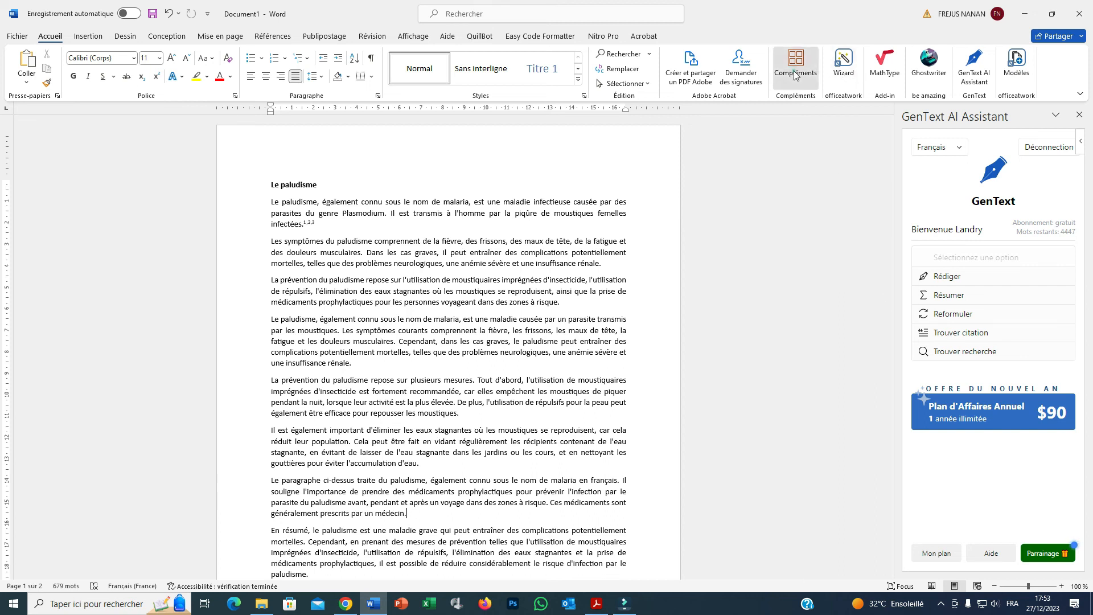
pyautogui.scroll(-10, 858, 235)
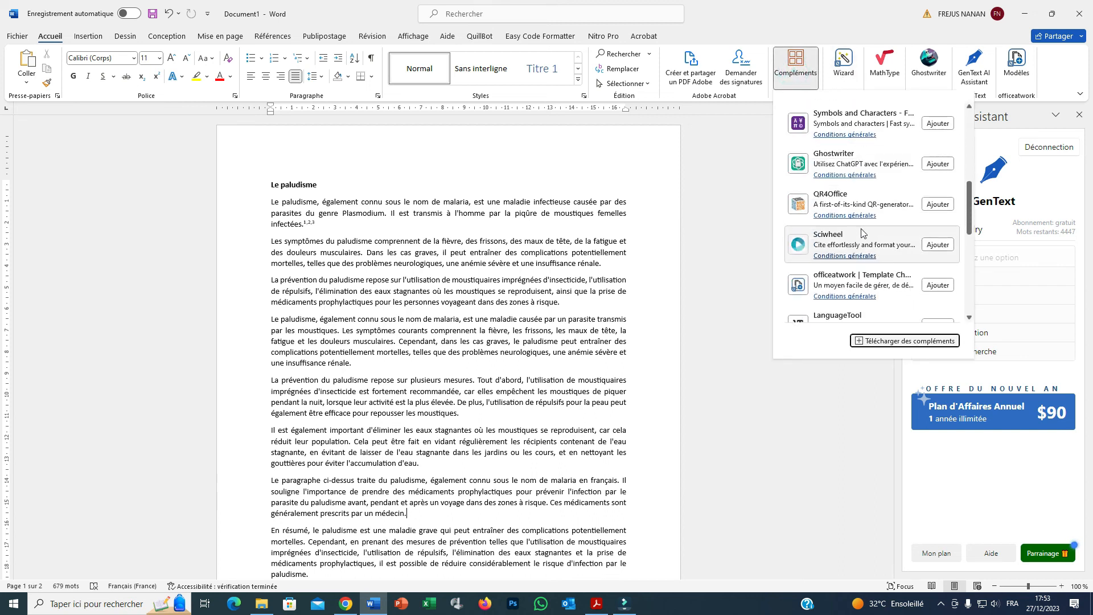
pyautogui.scroll(-8, 858, 235)
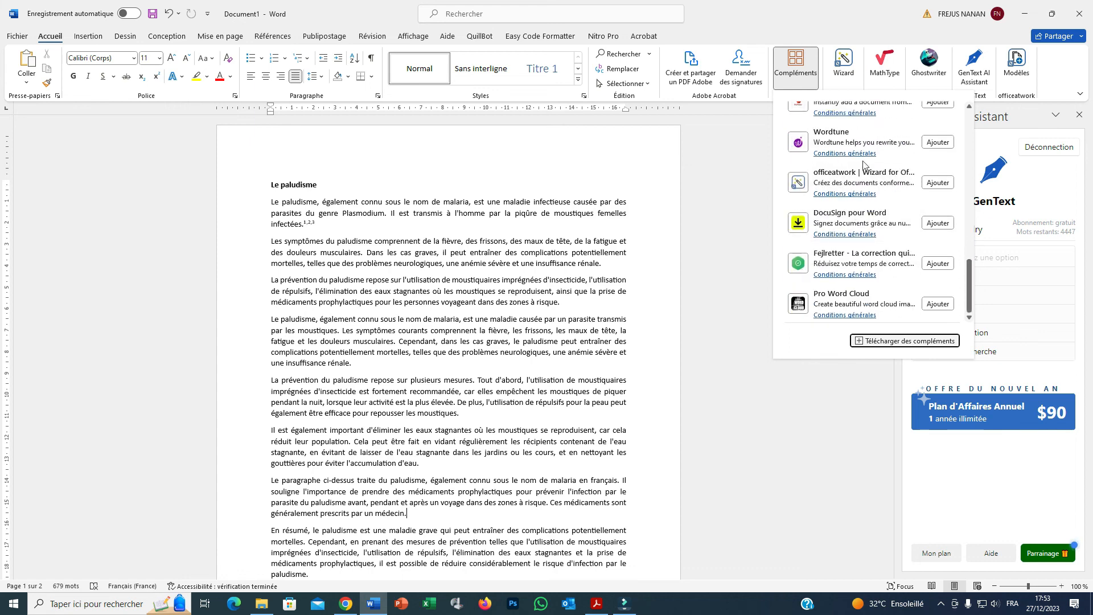
pyautogui.scroll(5, 864, 171)
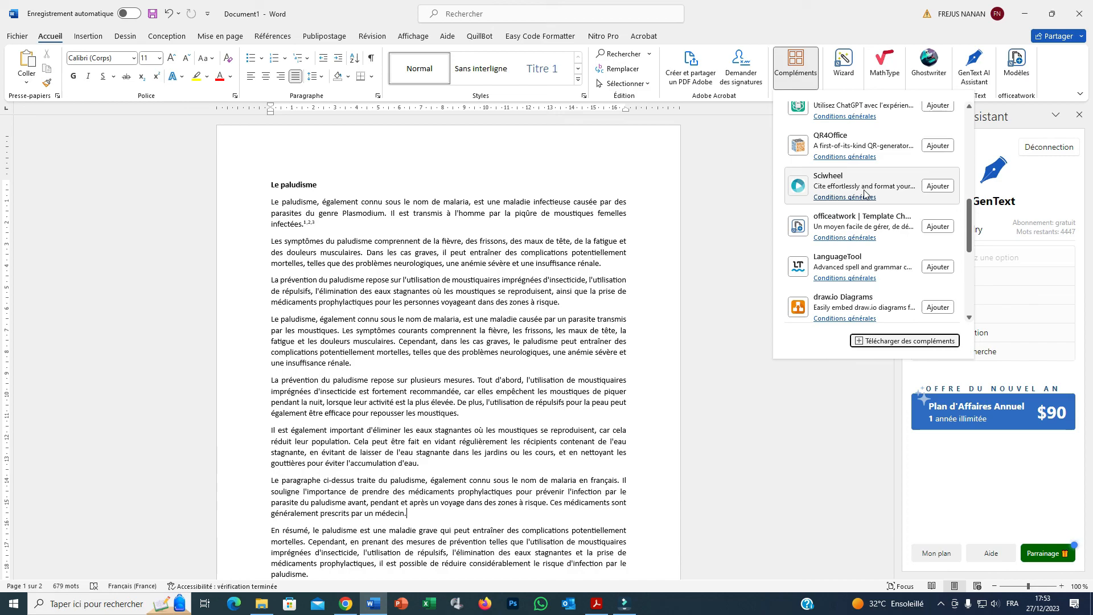
pyautogui.click(730, 219)
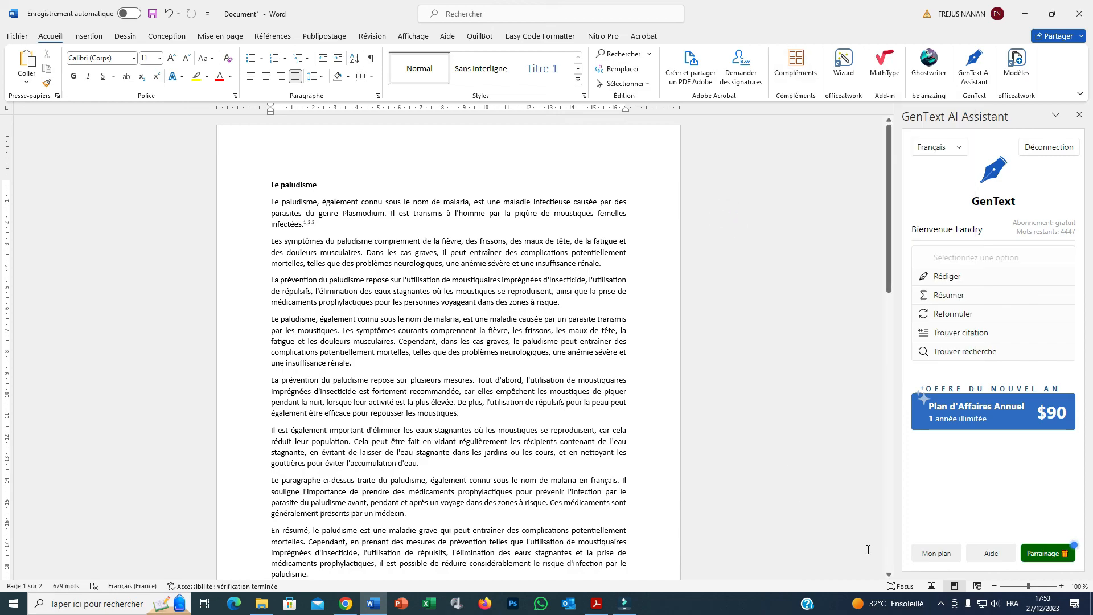